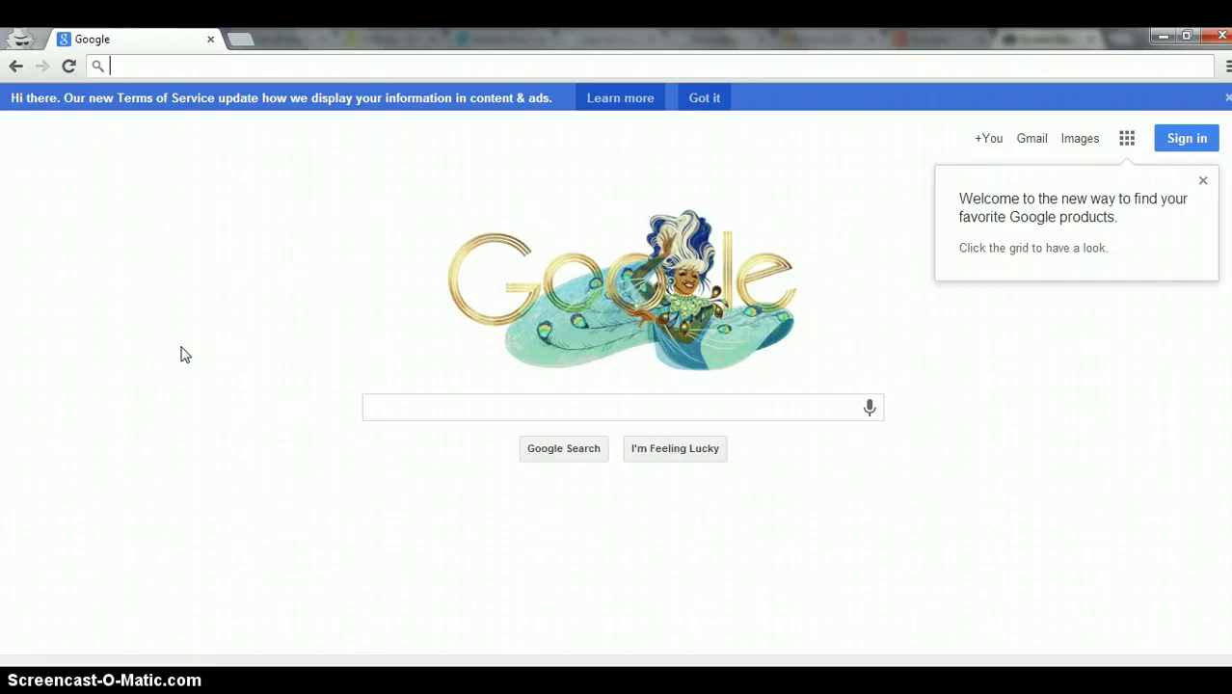
{"action": "left_click", "coordinate": [263, 290]}
{"action": "type", "text": "http://www.register.prometric.com/"}
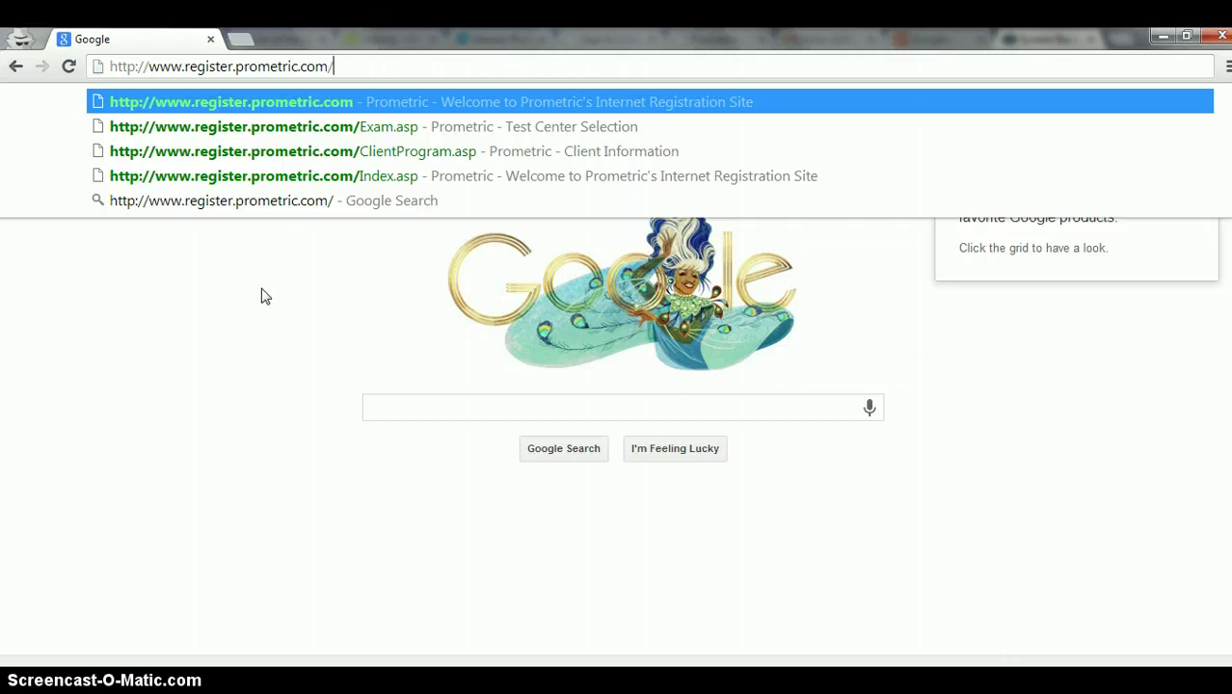
{"action": "key", "text": "Return"}
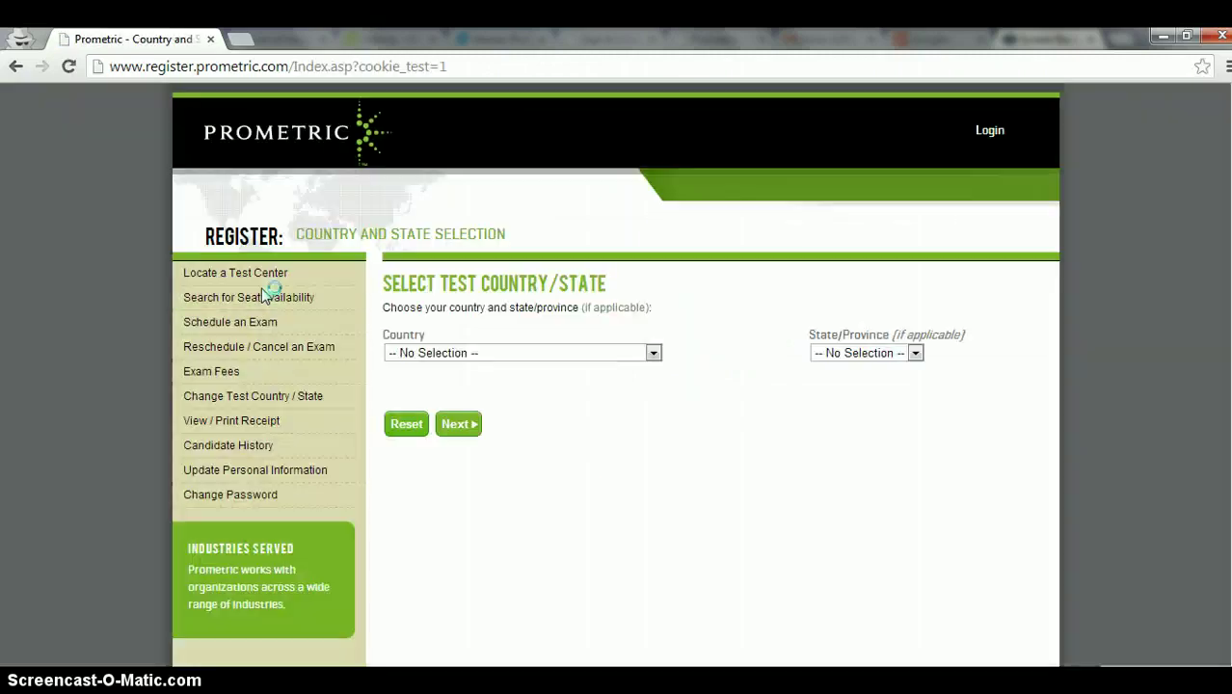
Step: Choose Philippines as the test country and leave State/Province as None
{"action": "left_click", "coordinate": [492, 353]}
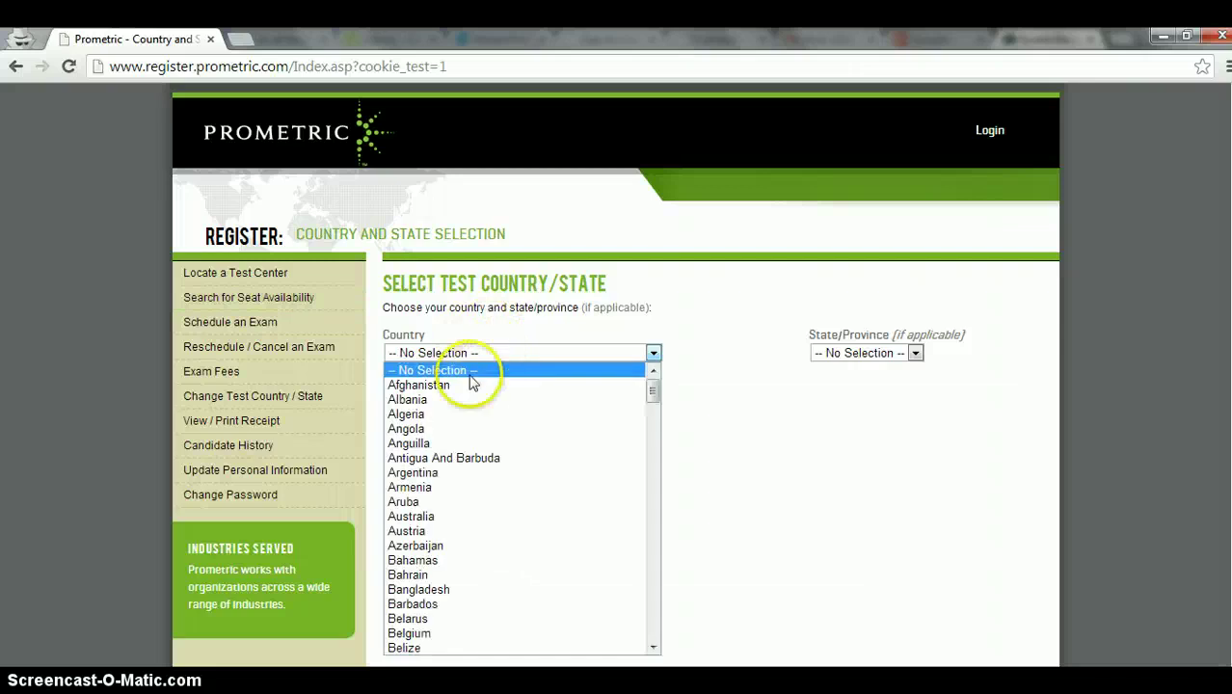
{"action": "key", "text": "p"}
{"action": "scroll", "coordinate": [526, 482], "scroll_direction": "down", "scroll_amount": 4}
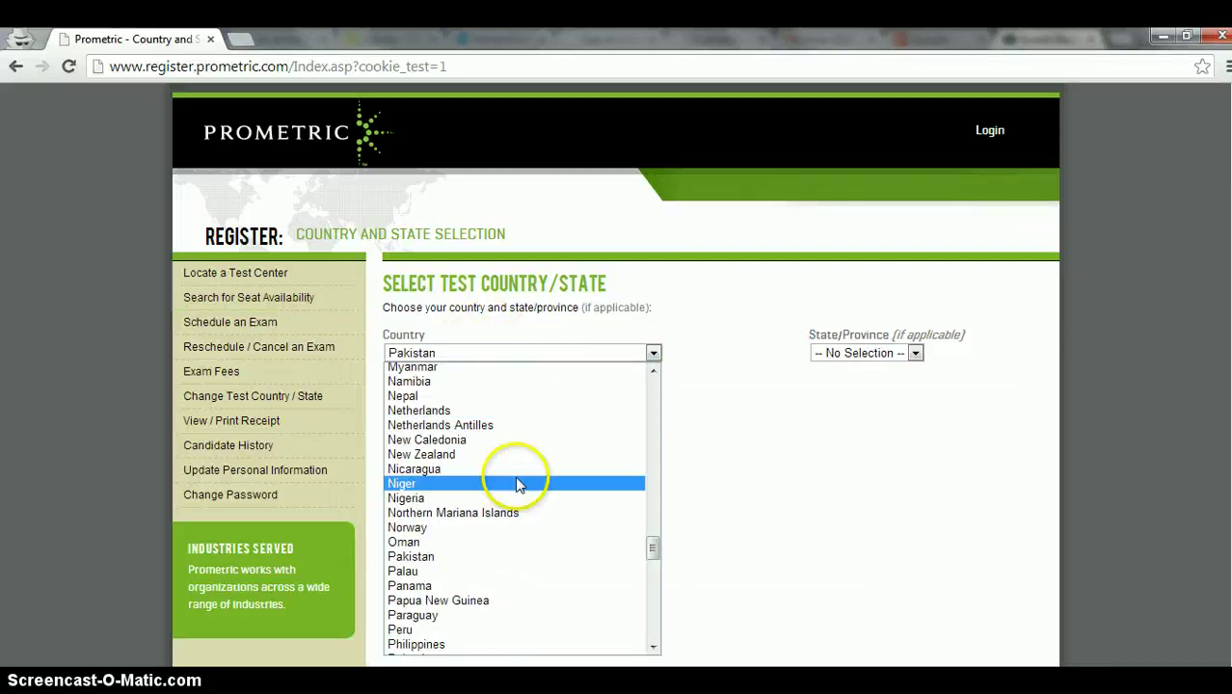
{"action": "left_click", "coordinate": [473, 557]}
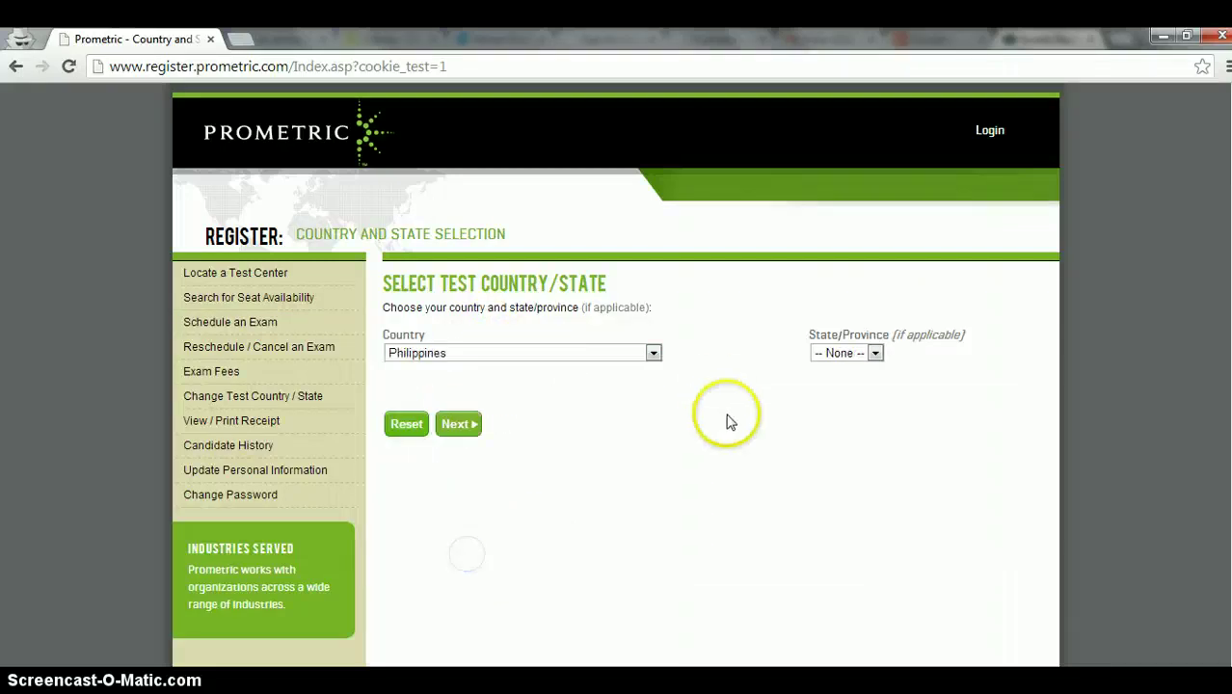
{"action": "left_click", "coordinate": [858, 355]}
{"action": "left_click", "coordinate": [583, 464]}
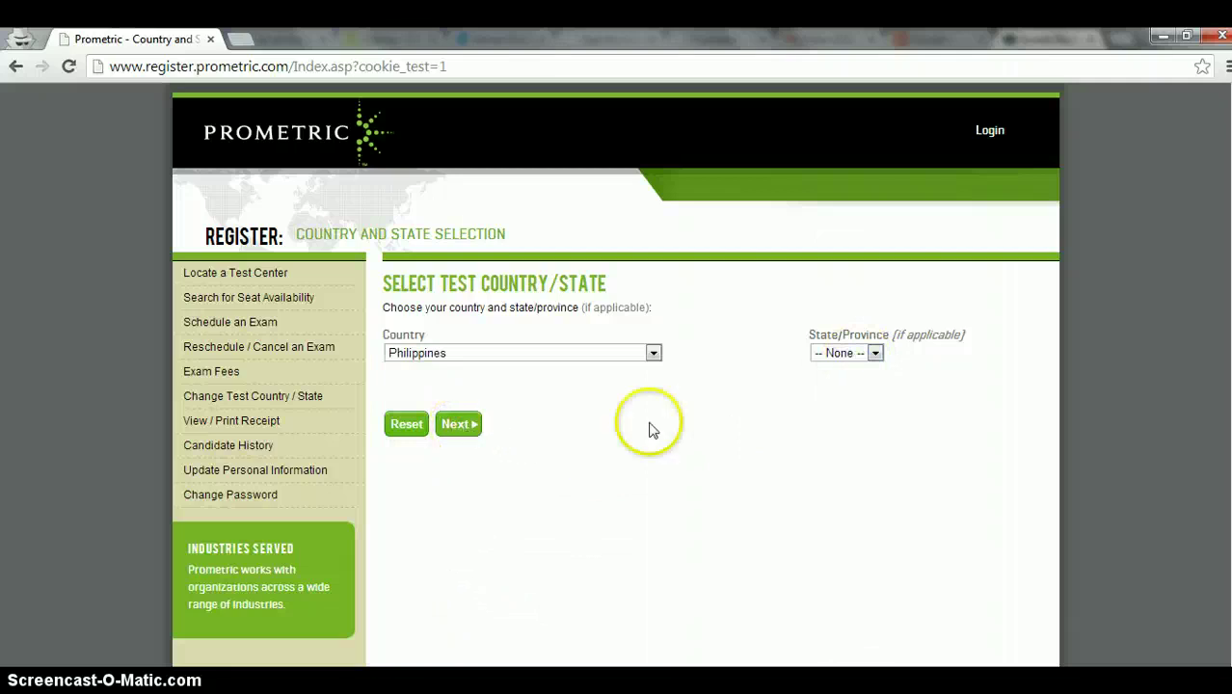
Step: Continue past country selection and choose to schedule an exam
{"action": "left_click", "coordinate": [472, 429]}
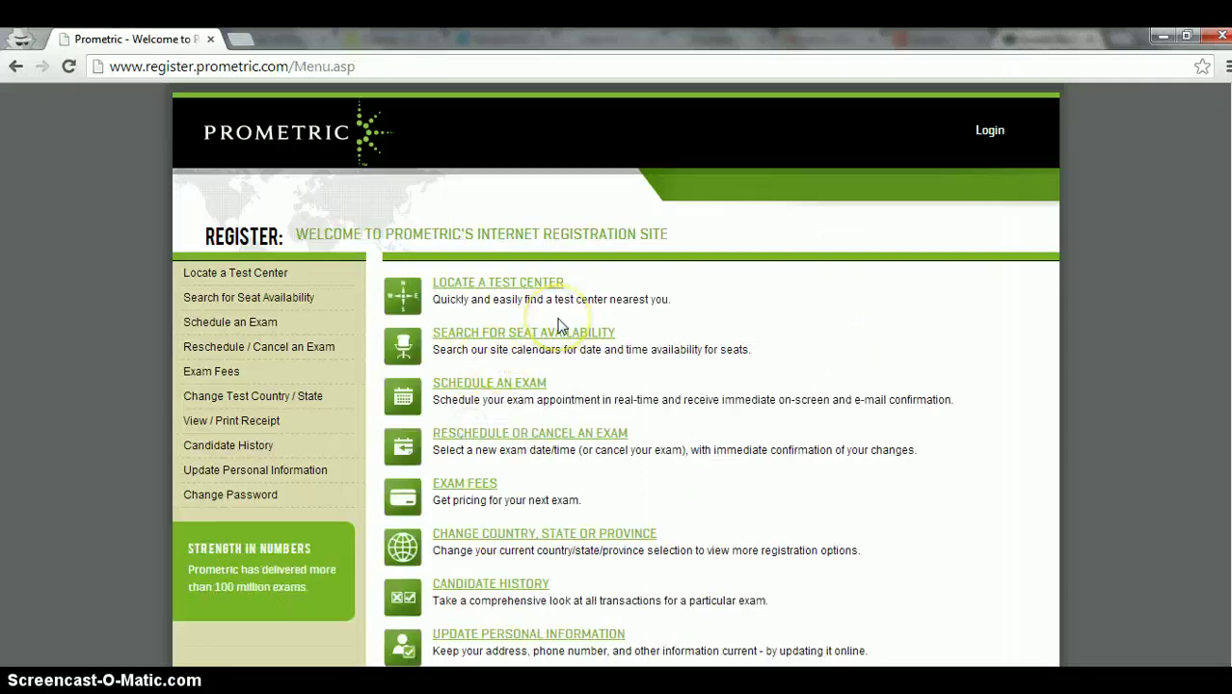
{"action": "left_click", "coordinate": [487, 386]}
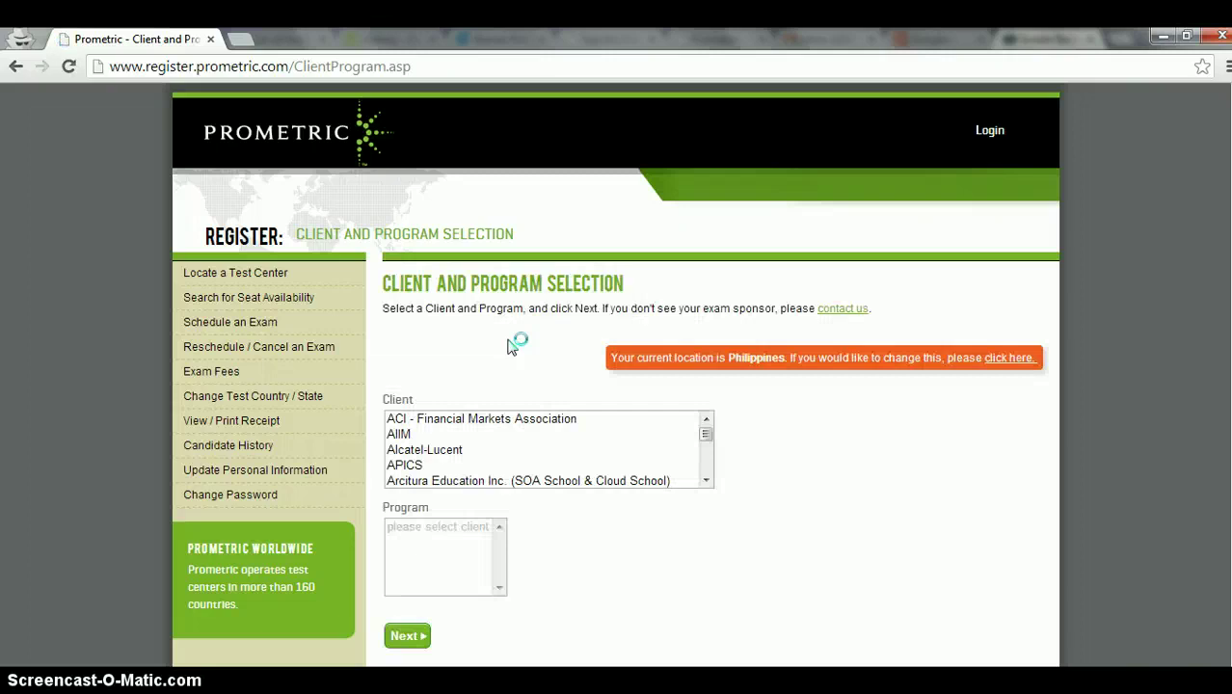
{"action": "scroll", "coordinate": [511, 347], "scroll_direction": "down", "scroll_amount": 1}
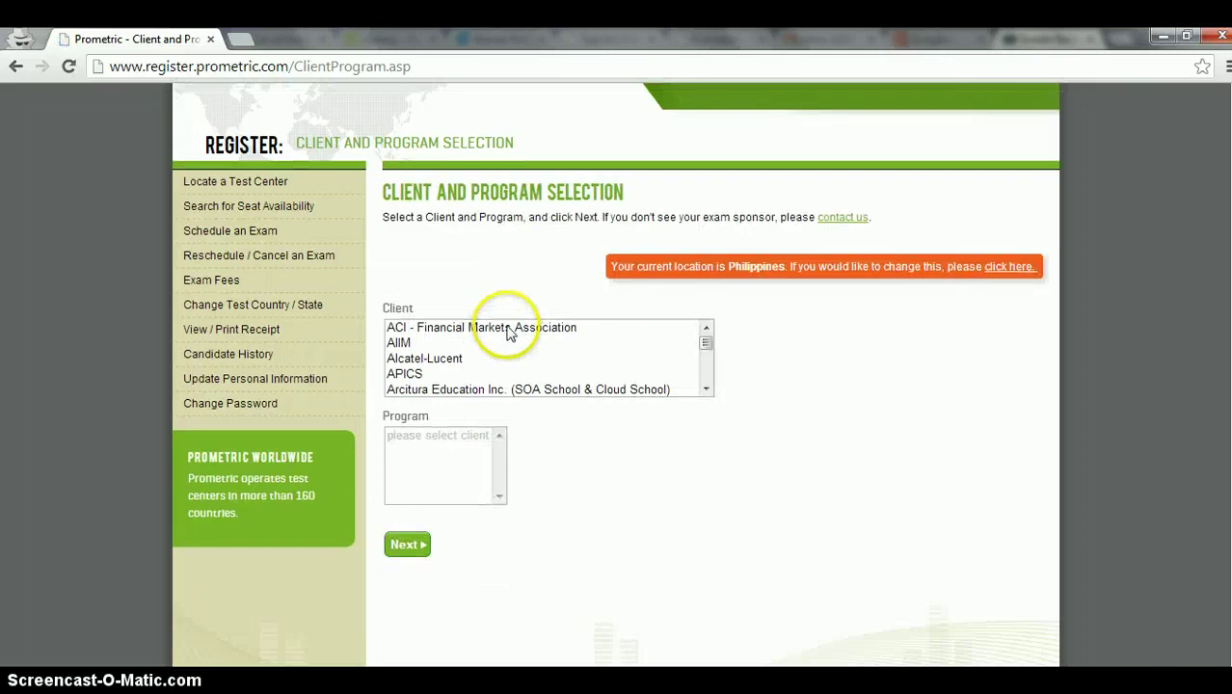
{"action": "left_click", "coordinate": [705, 345]}
{"action": "left_click_drag", "start_coordinate": [705, 345], "coordinate": [704, 356]}
Step: Select Microsoft as client and Microsoft (070, 071, 074, MBx) as program
{"action": "left_click", "coordinate": [452, 360]}
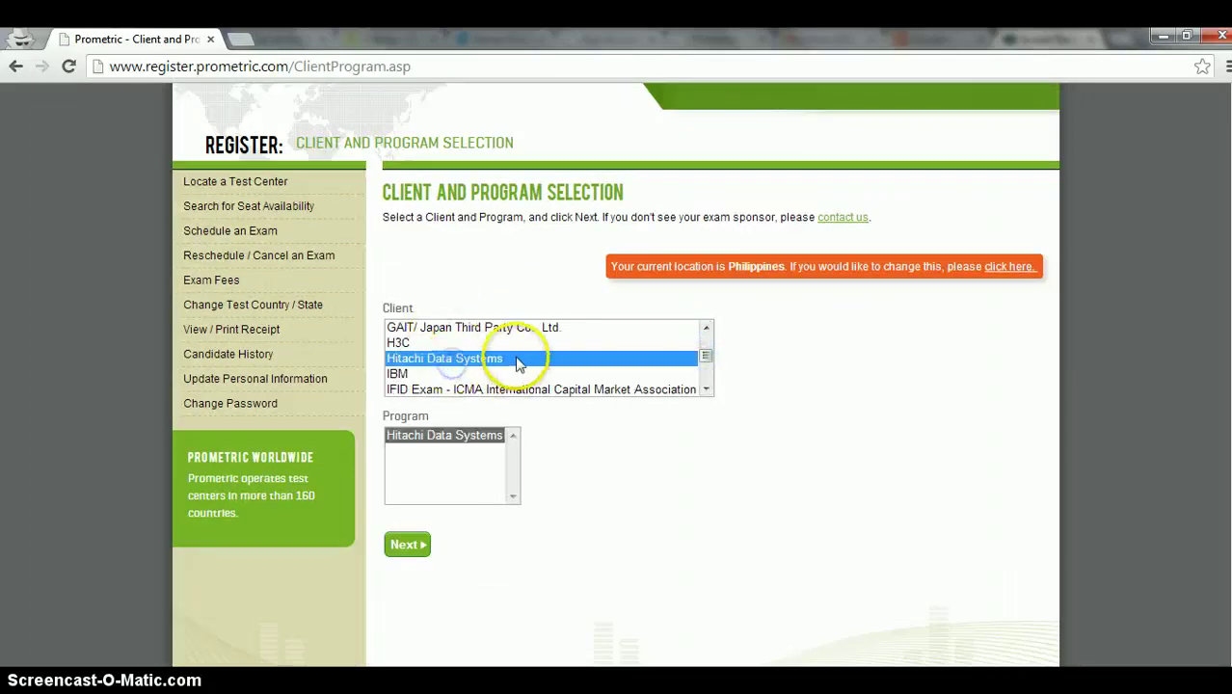
{"action": "key", "text": "m"}
{"action": "scroll", "coordinate": [511, 365], "scroll_direction": "down", "scroll_amount": 2}
{"action": "left_click", "coordinate": [424, 343]}
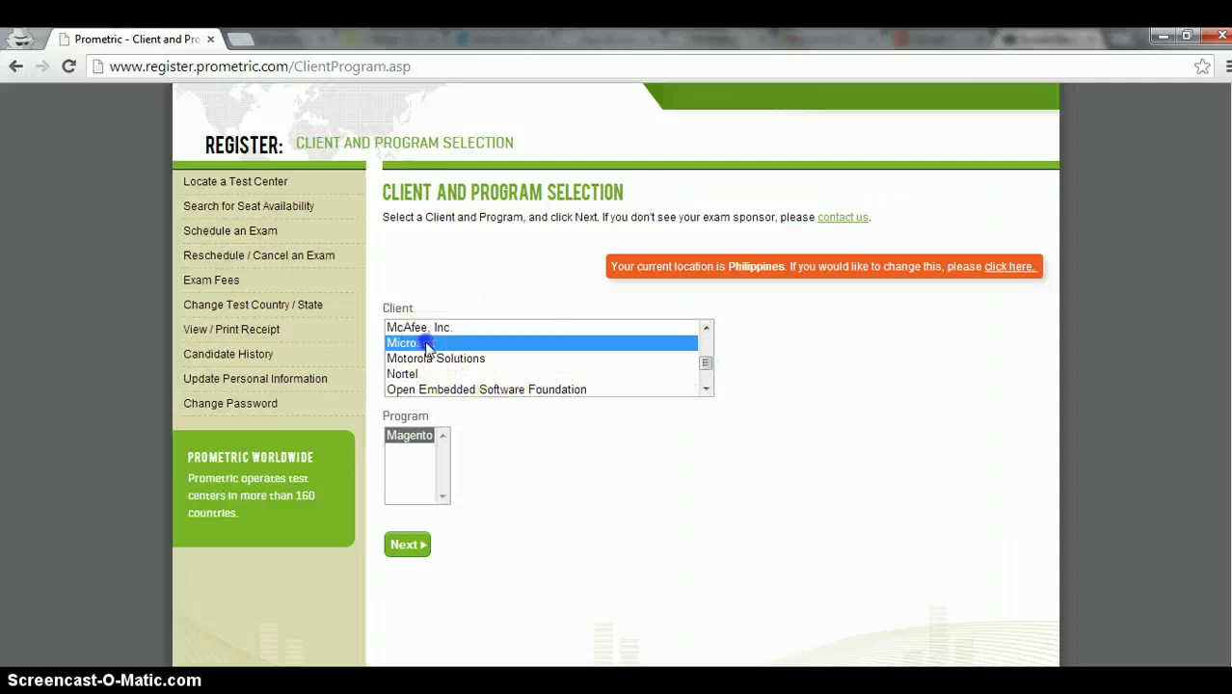
{"action": "left_click", "coordinate": [453, 435]}
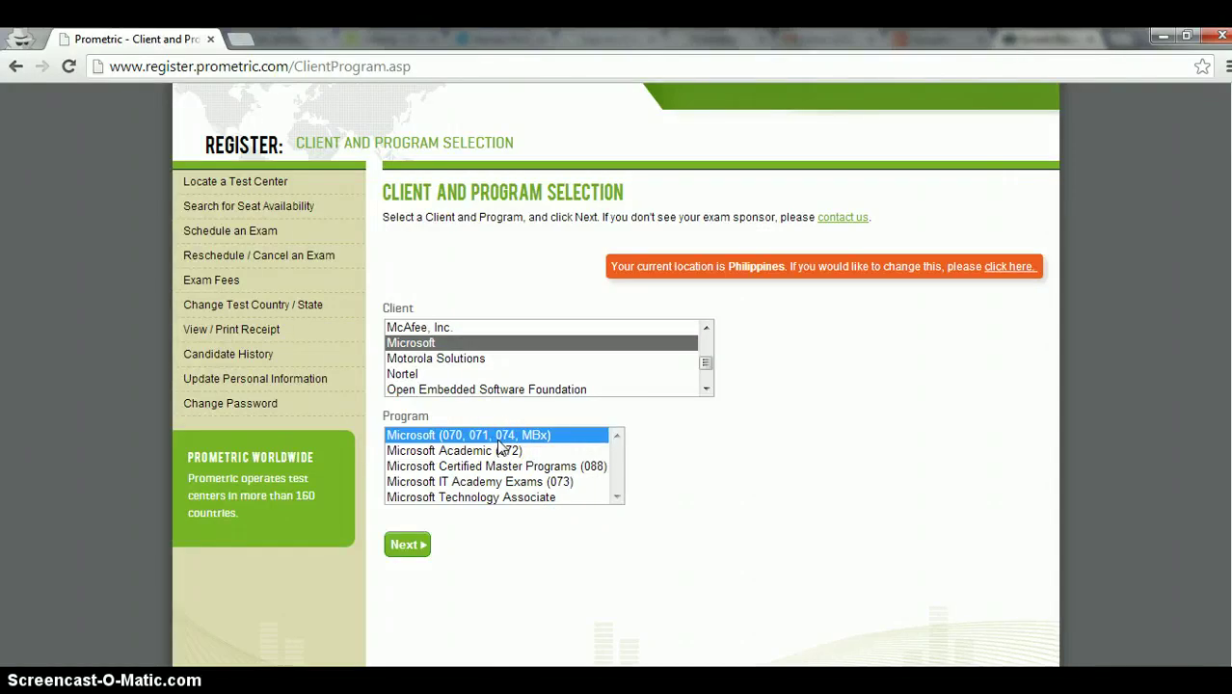
Step: Continue through the Microsoft Client Information page toward exam selection
{"action": "left_click", "coordinate": [406, 545]}
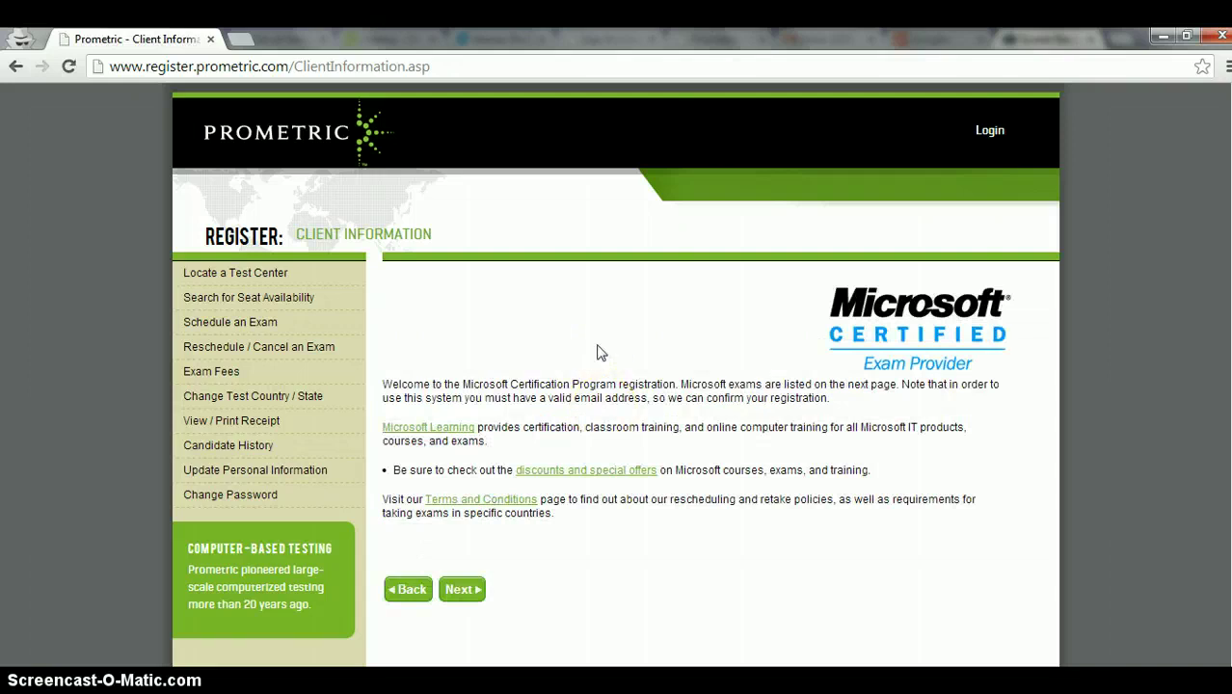
{"action": "scroll", "coordinate": [598, 352], "scroll_direction": "down", "scroll_amount": 1}
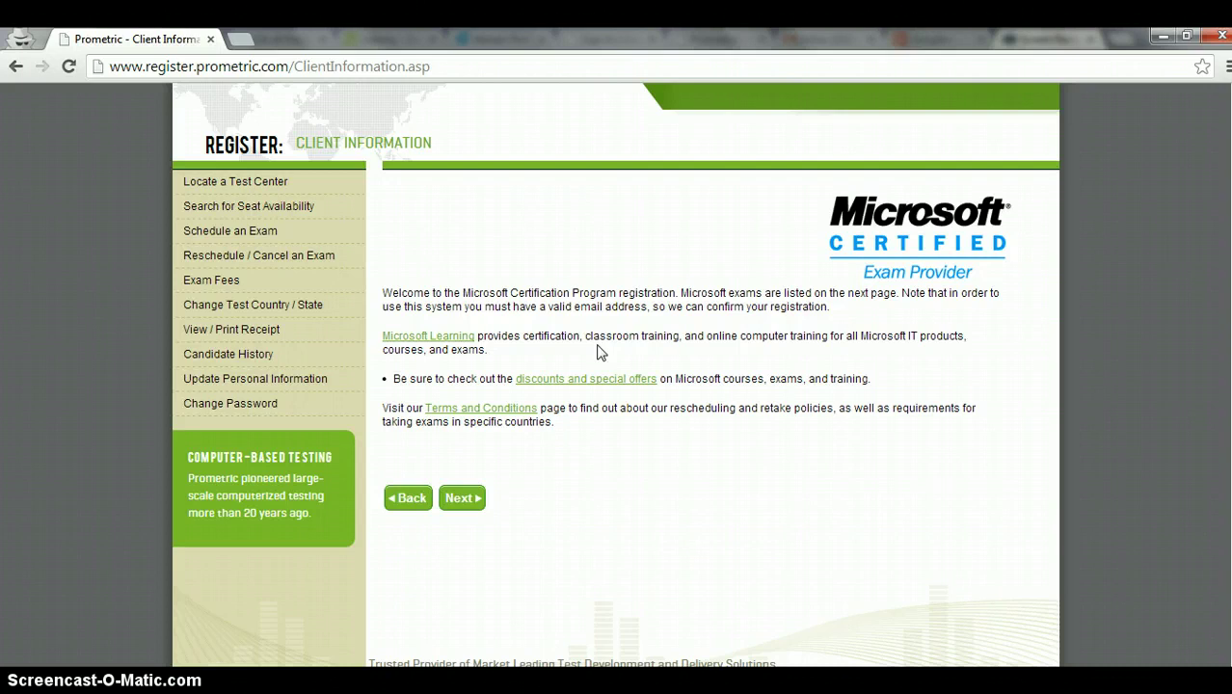
{"action": "left_click", "coordinate": [462, 497]}
{"action": "left_click", "coordinate": [631, 352]}
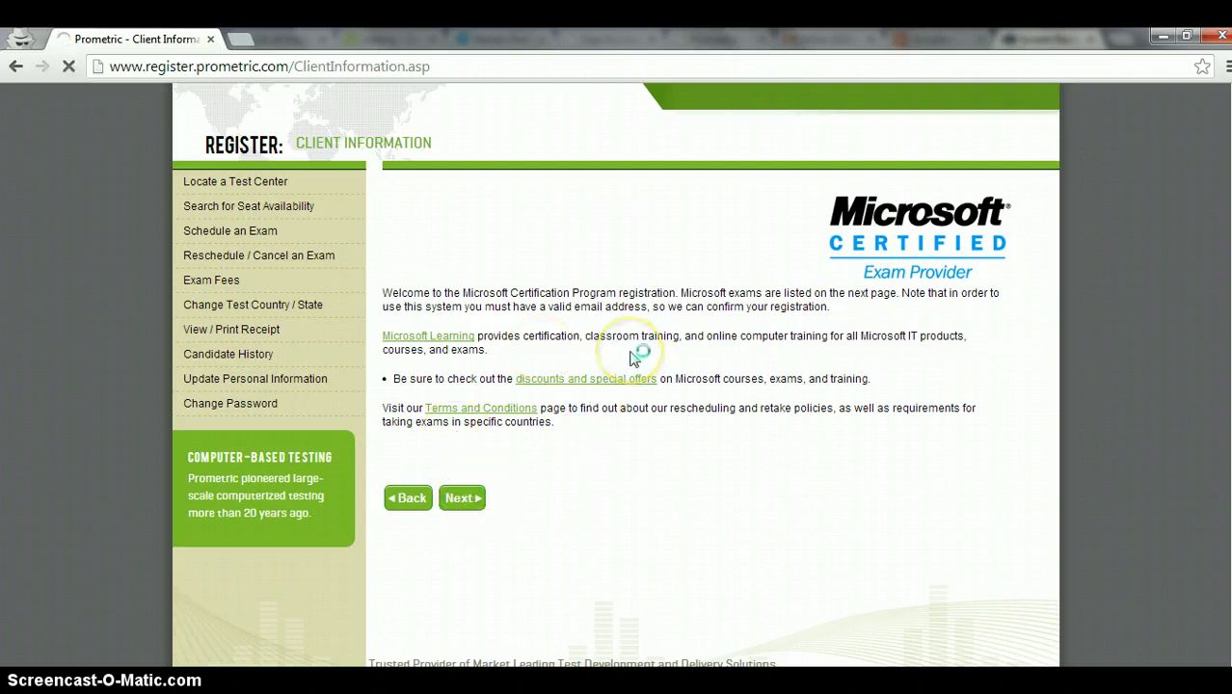
Step: Select exam 070-486 Developing ASP.NET 4 MVC Web Applications from the exam list
{"action": "scroll", "coordinate": [632, 357], "scroll_direction": "down", "scroll_amount": 3}
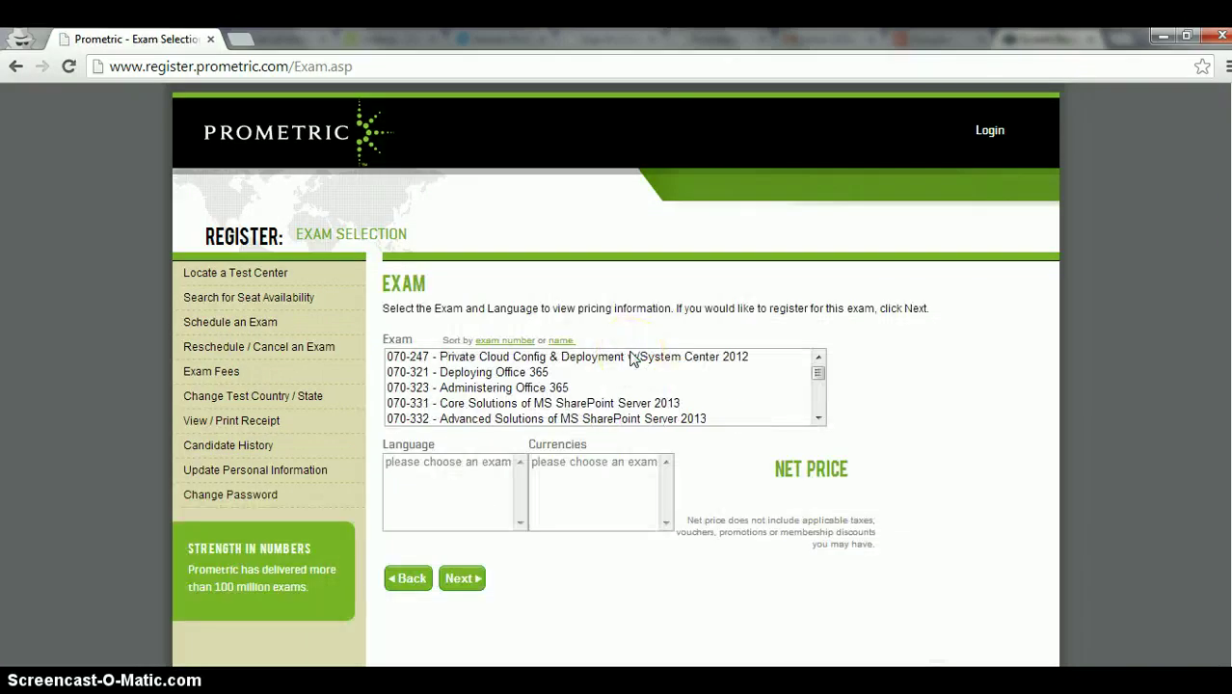
{"action": "left_click", "coordinate": [819, 375]}
{"action": "left_click", "coordinate": [820, 378]}
{"action": "left_click", "coordinate": [821, 378]}
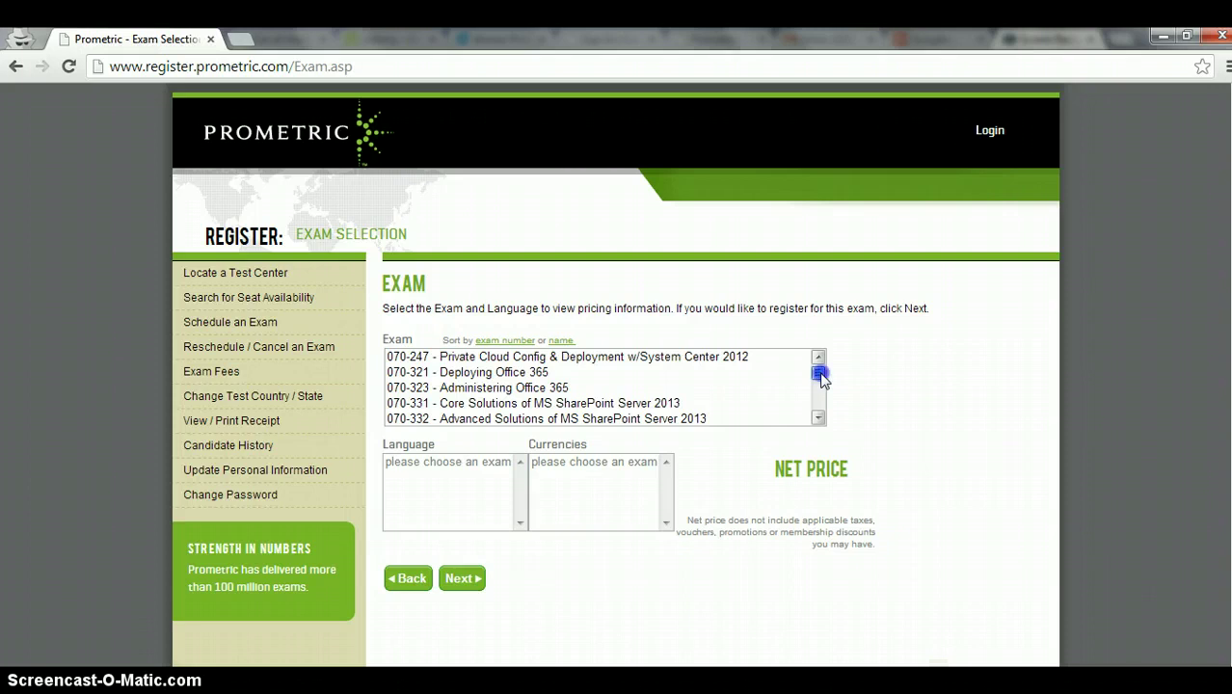
{"action": "left_click_drag", "start_coordinate": [820, 378], "coordinate": [821, 384]}
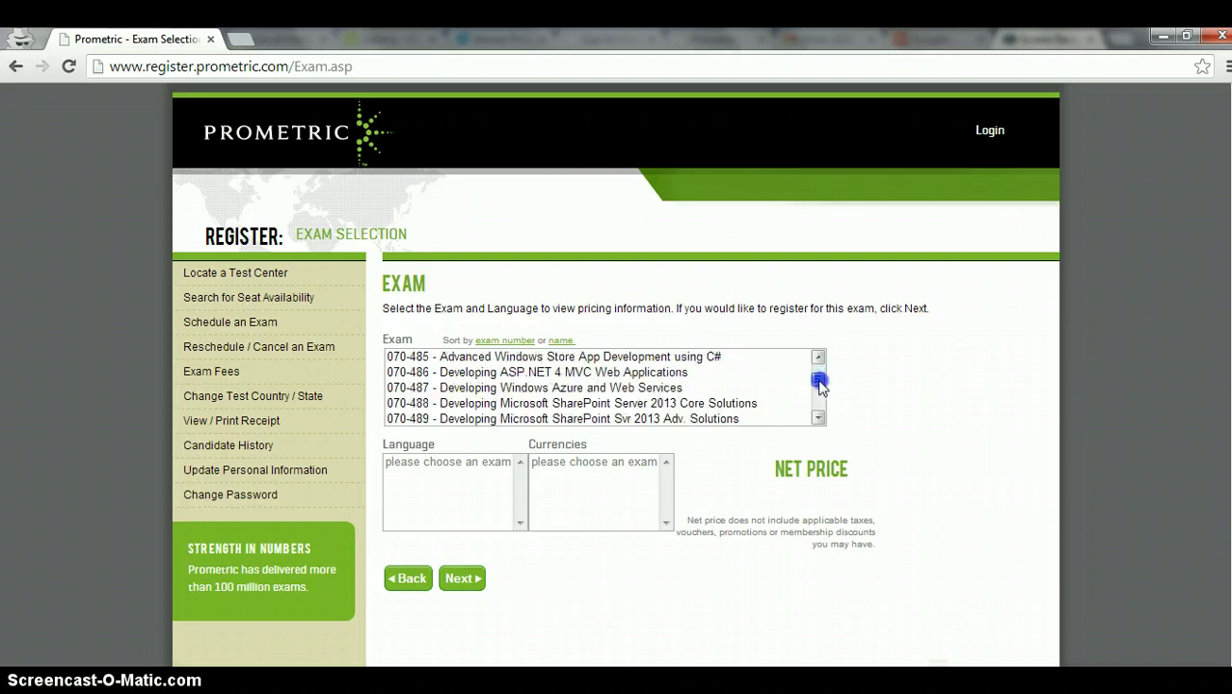
{"action": "left_click", "coordinate": [606, 376]}
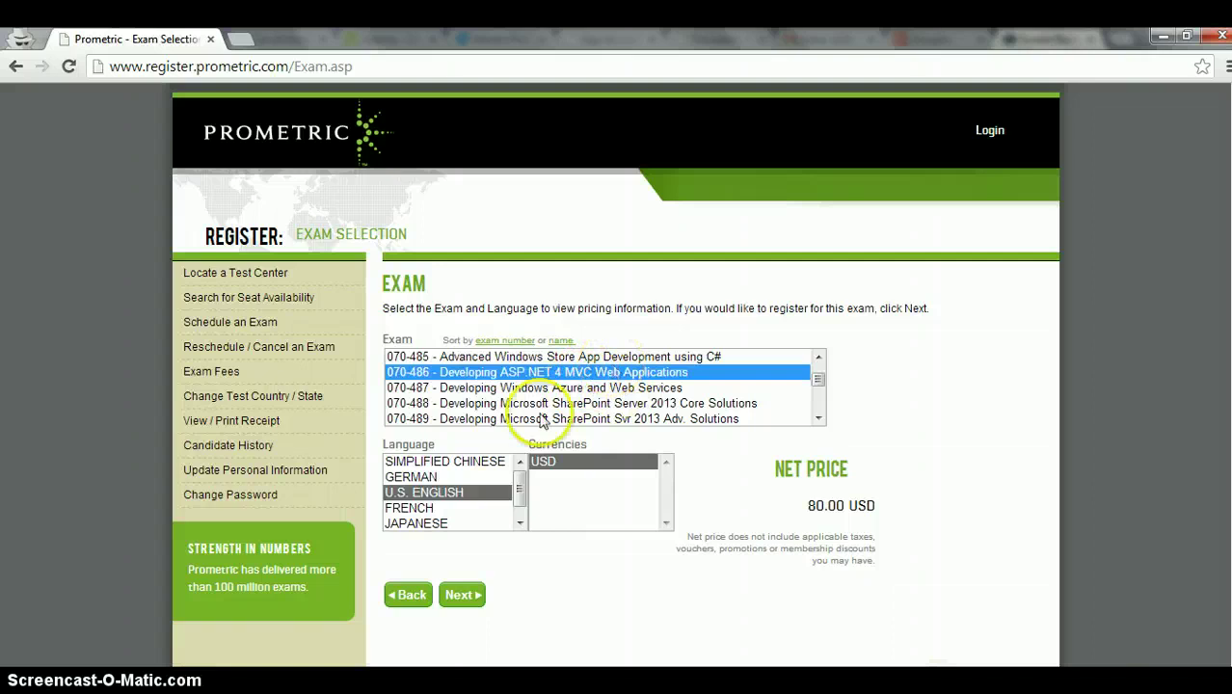
Step: Choose U.S. ENGLISH and USD (80.00 USD) and continue to test center selection
{"action": "left_click", "coordinate": [467, 492]}
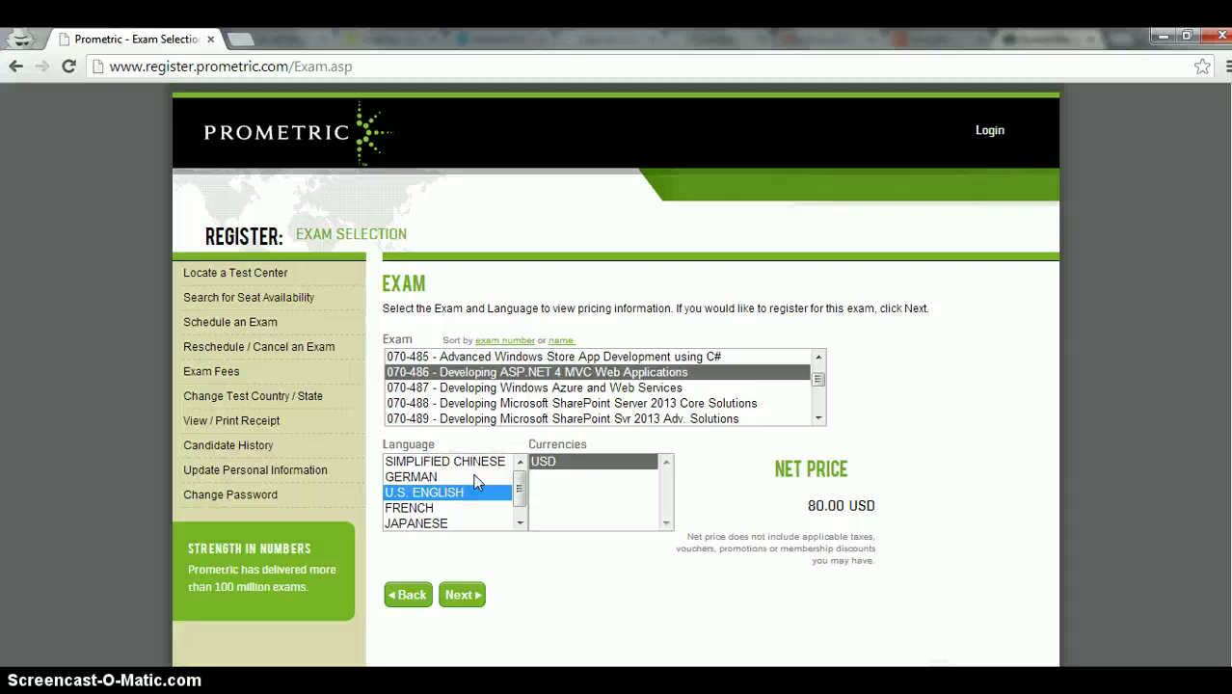
{"action": "left_click", "coordinate": [571, 463]}
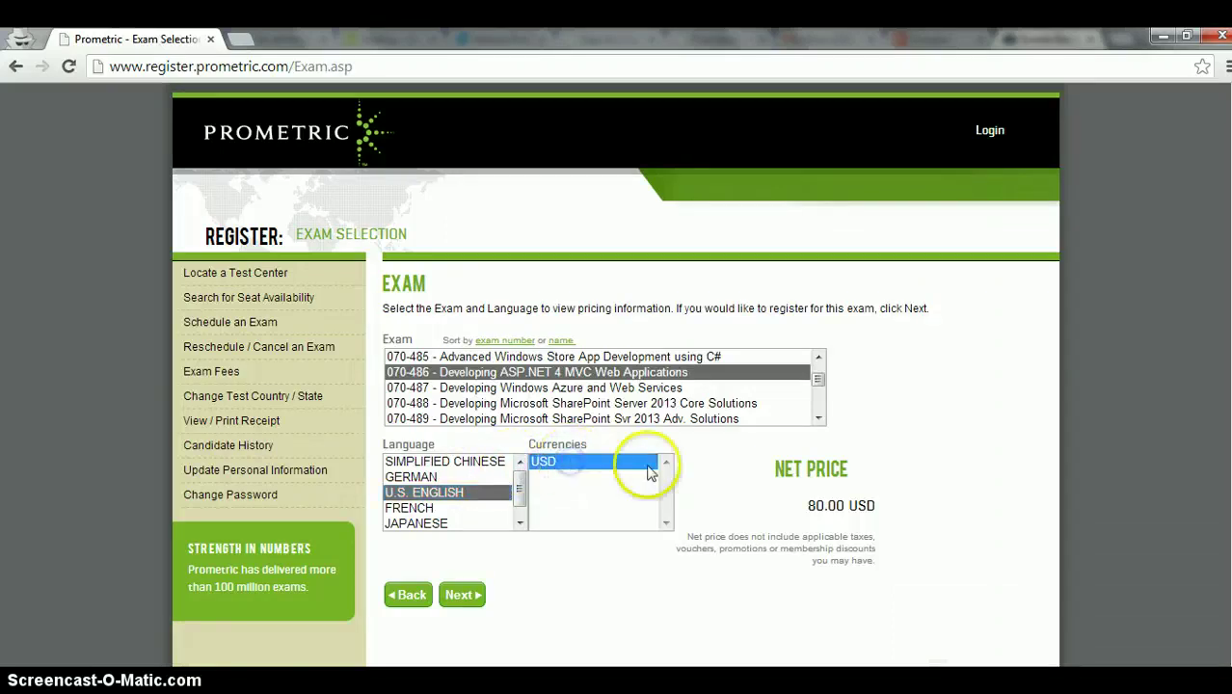
{"action": "left_click_drag", "start_coordinate": [815, 500], "coordinate": [881, 507]}
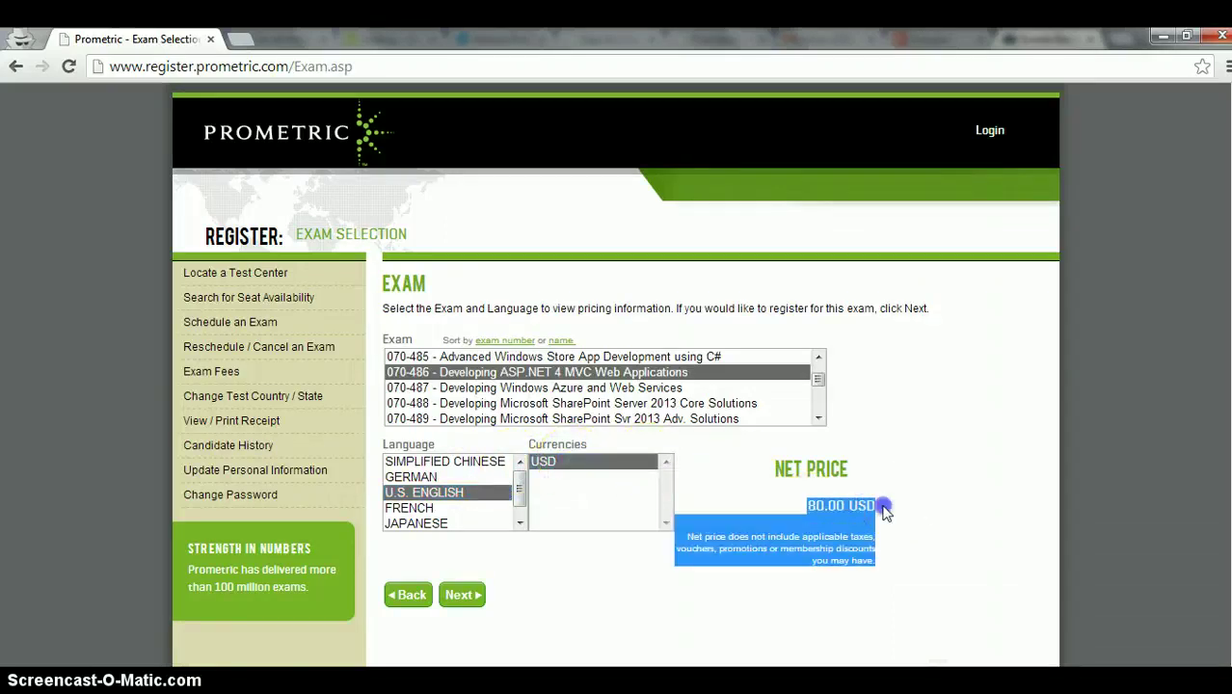
{"action": "left_click", "coordinate": [885, 511]}
{"action": "left_click", "coordinate": [464, 595]}
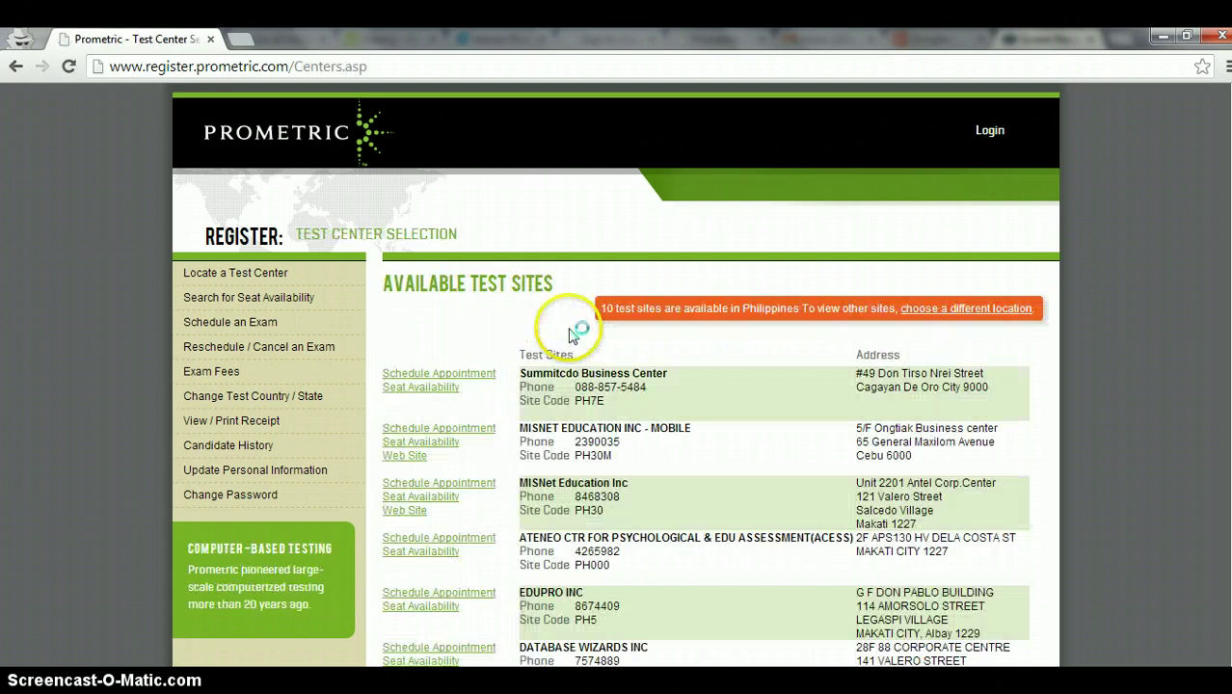
Step: Schedule an appointment at the ATENEO CTR test site (PH000)
{"action": "scroll", "coordinate": [569, 332], "scroll_direction": "down", "scroll_amount": 1}
{"action": "scroll", "coordinate": [569, 333], "scroll_direction": "down", "scroll_amount": 1}
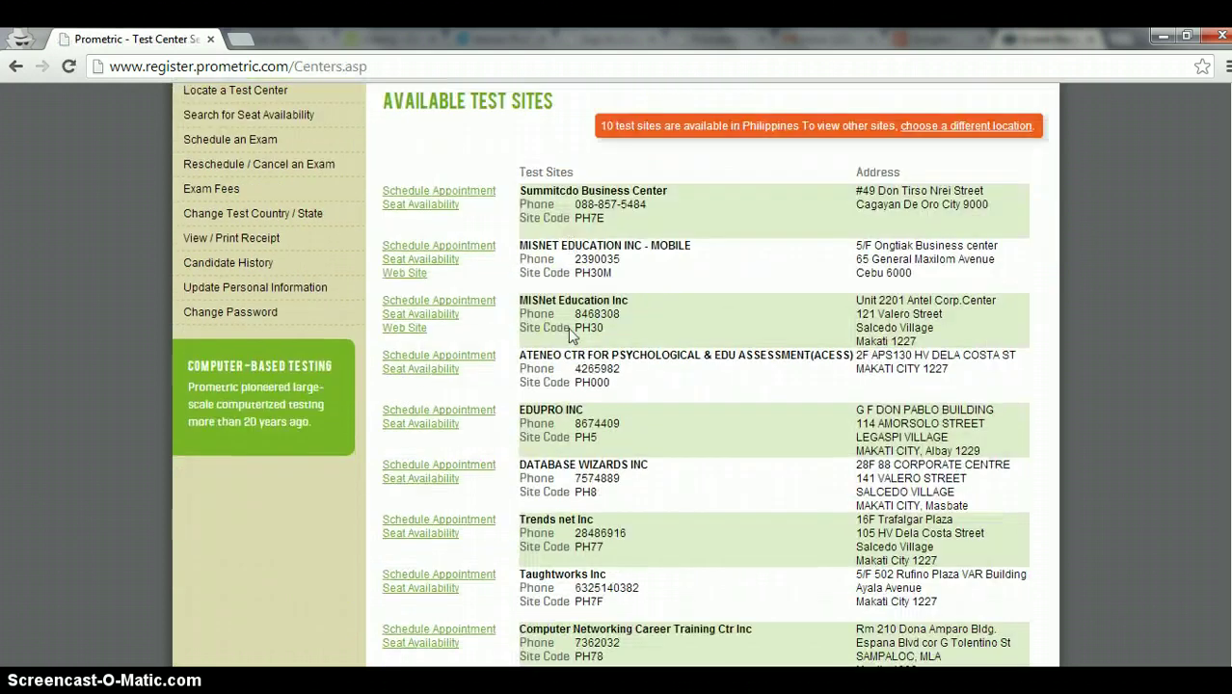
{"action": "scroll", "coordinate": [675, 183], "scroll_direction": "up", "scroll_amount": 1}
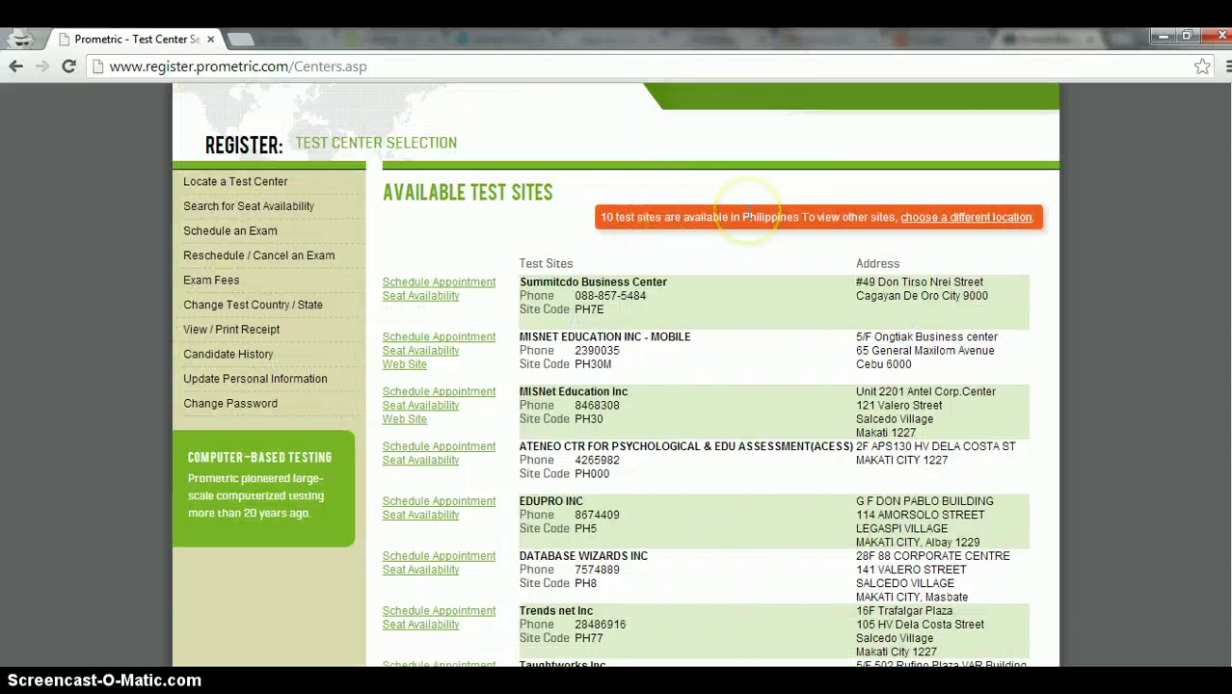
{"action": "scroll", "coordinate": [704, 252], "scroll_direction": "down", "scroll_amount": 1}
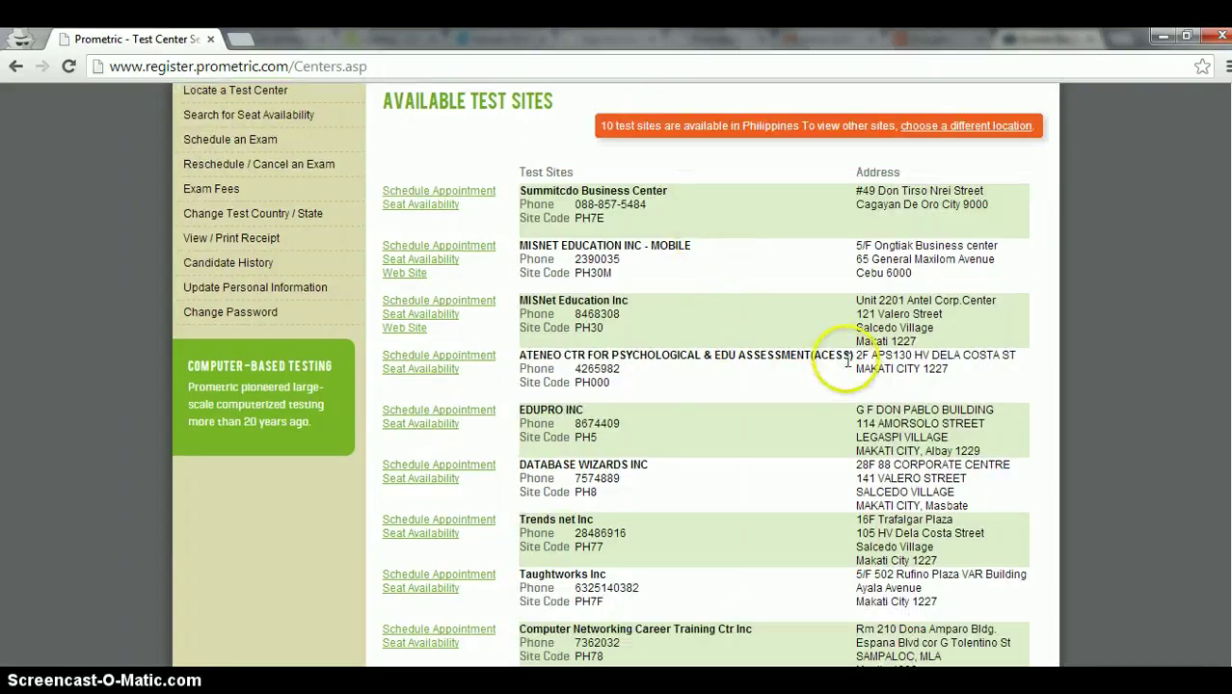
{"action": "left_click_drag", "start_coordinate": [854, 355], "coordinate": [790, 372]}
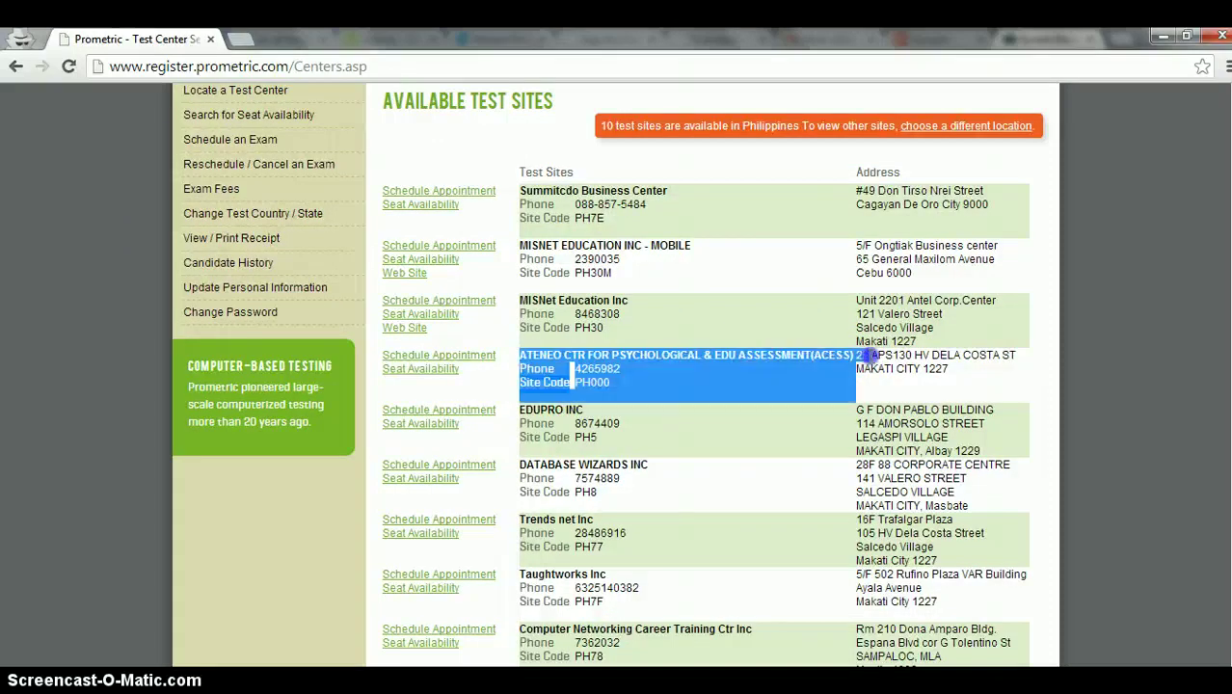
{"action": "left_click", "coordinate": [778, 364]}
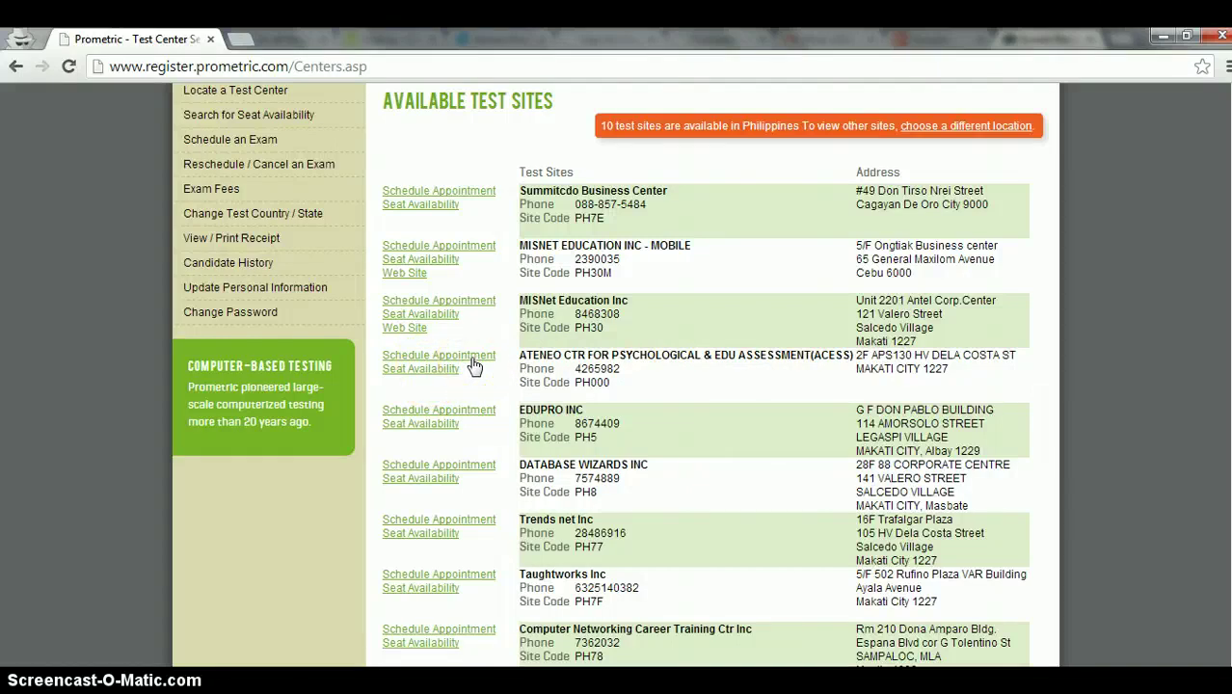
{"action": "left_click", "coordinate": [473, 362]}
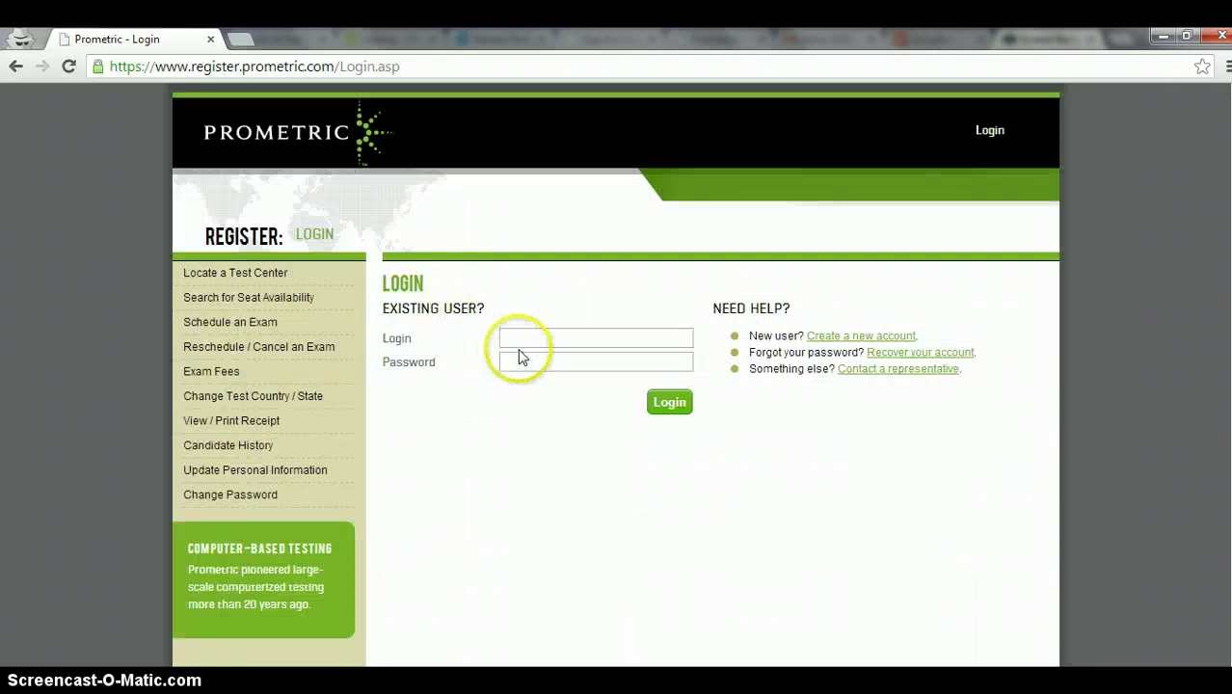
Step: Log in with the candidate account's e-mail and password
{"action": "left_click", "coordinate": [586, 339]}
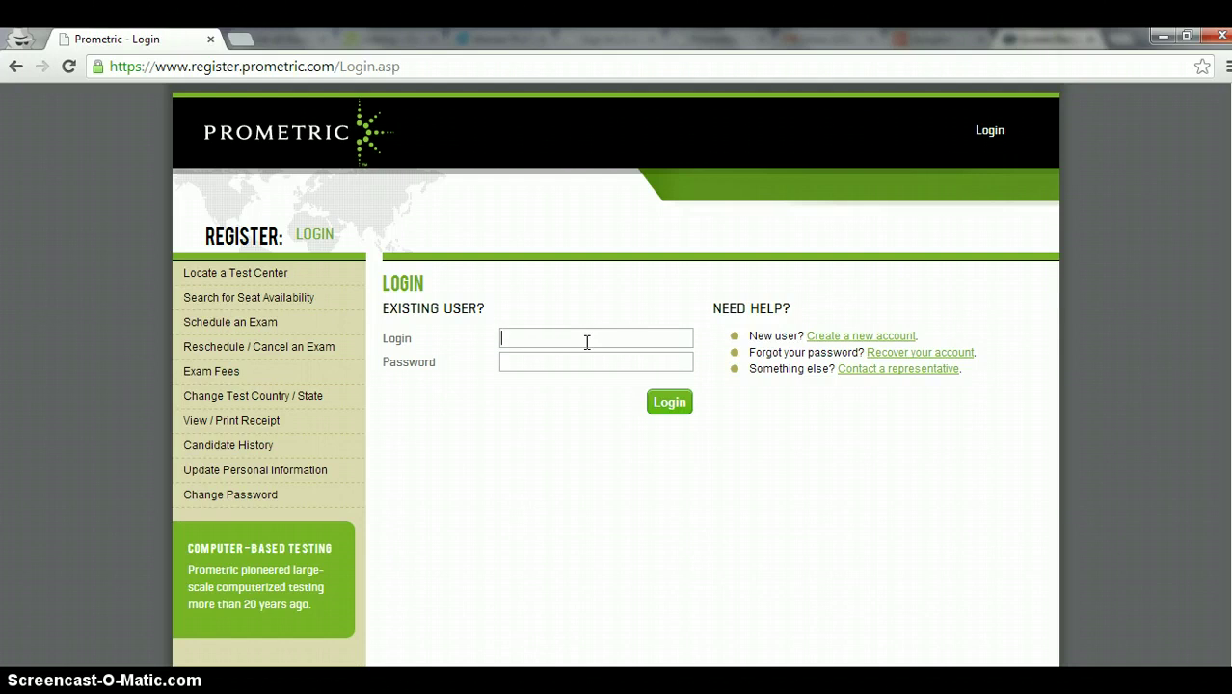
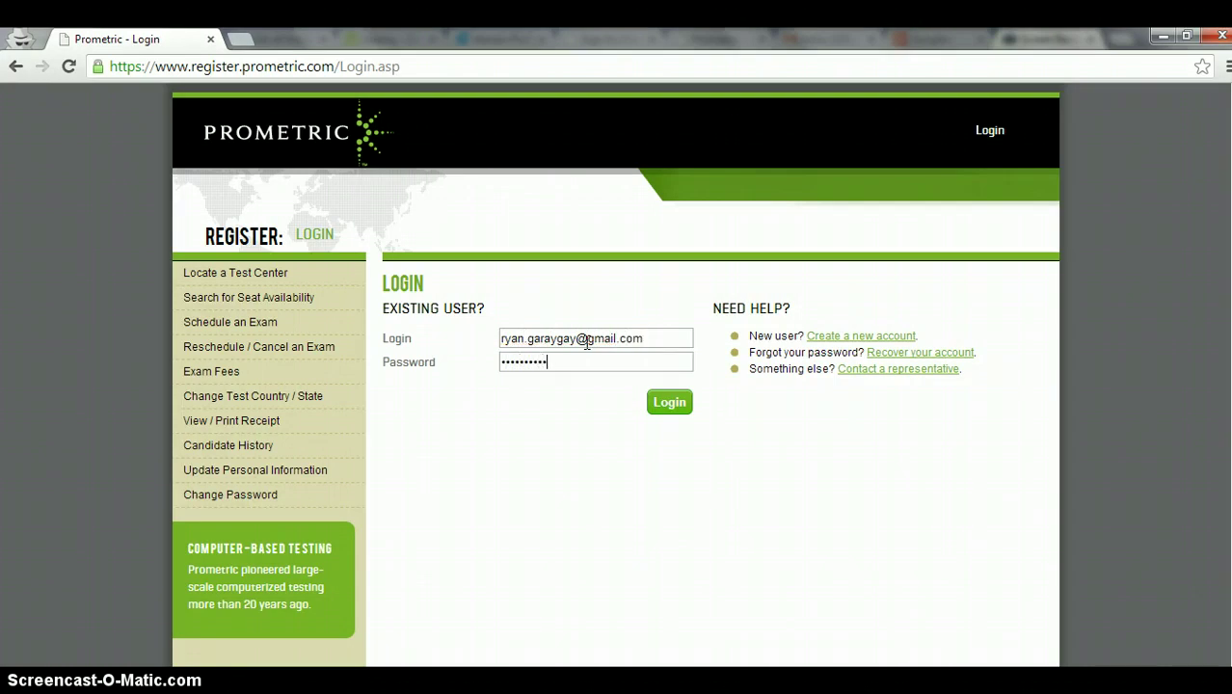
{"action": "left_click", "coordinate": [663, 405]}
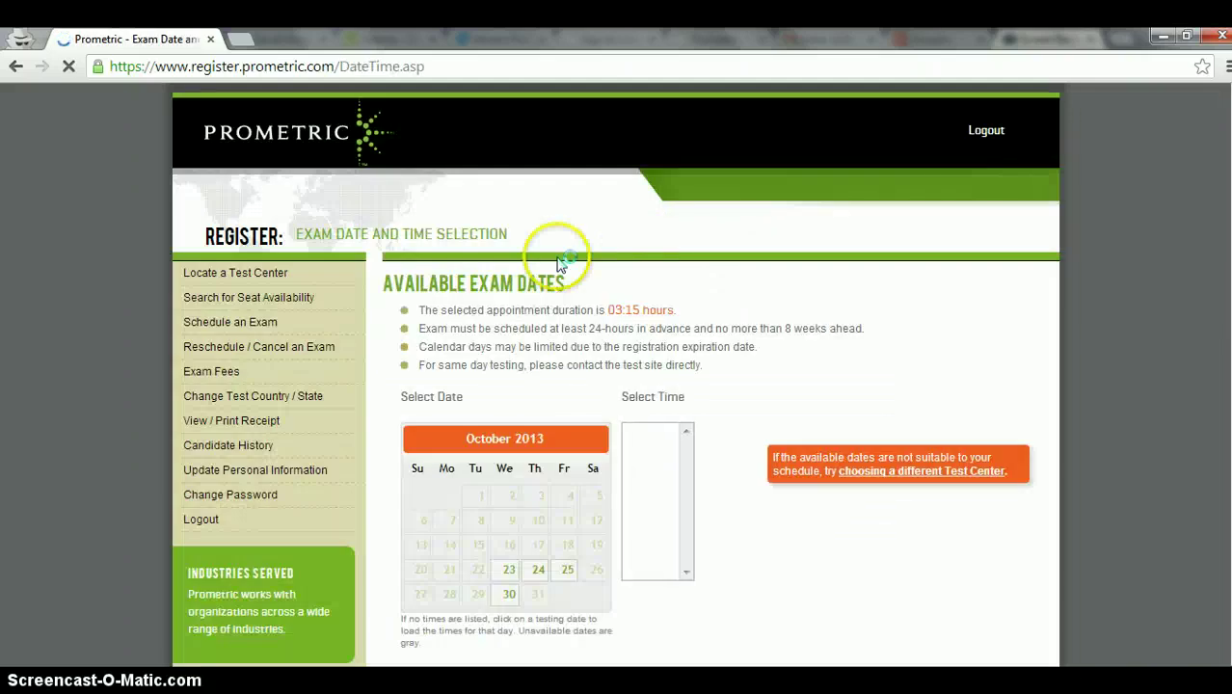
Step: Book the exam for 10/30/2013 at 11:45 and continue
{"action": "scroll", "coordinate": [541, 275], "scroll_direction": "down", "scroll_amount": 1}
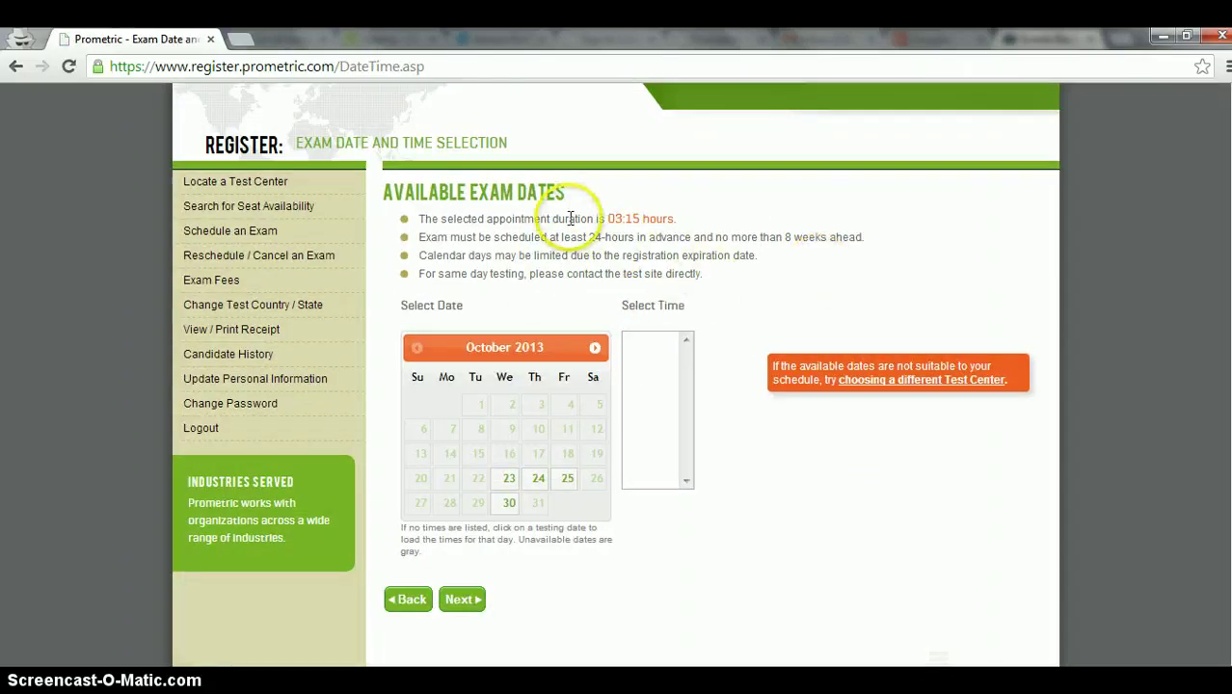
{"action": "left_click", "coordinate": [675, 219]}
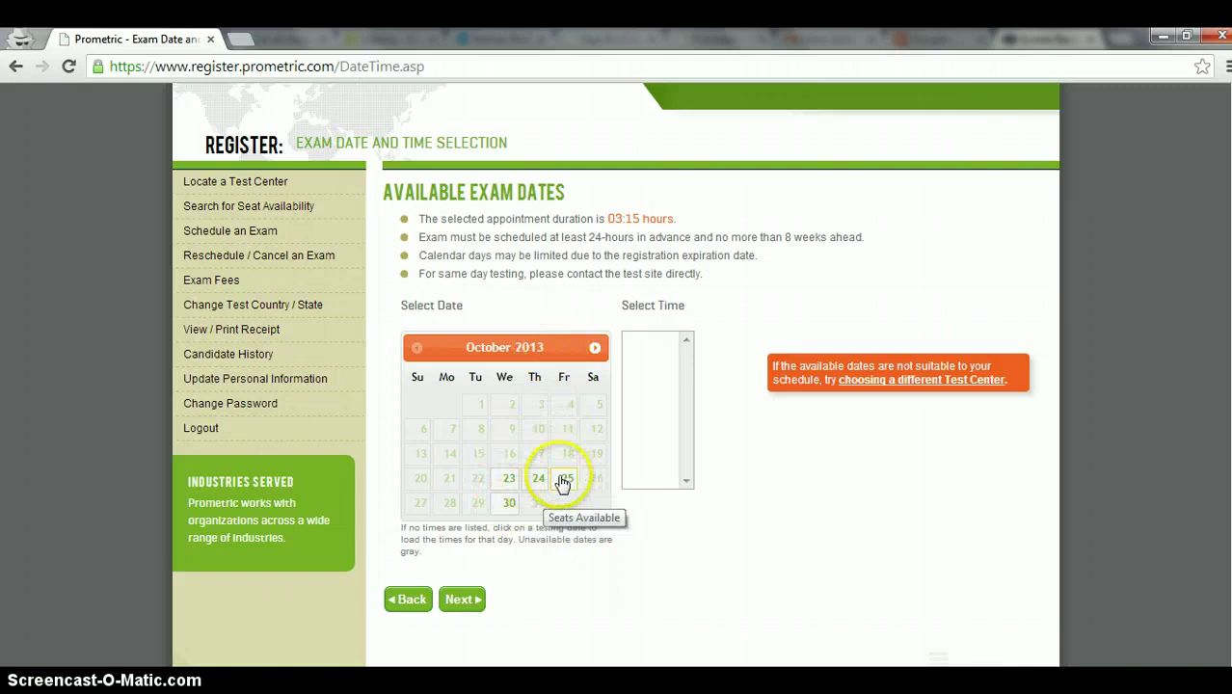
{"action": "left_click", "coordinate": [559, 483]}
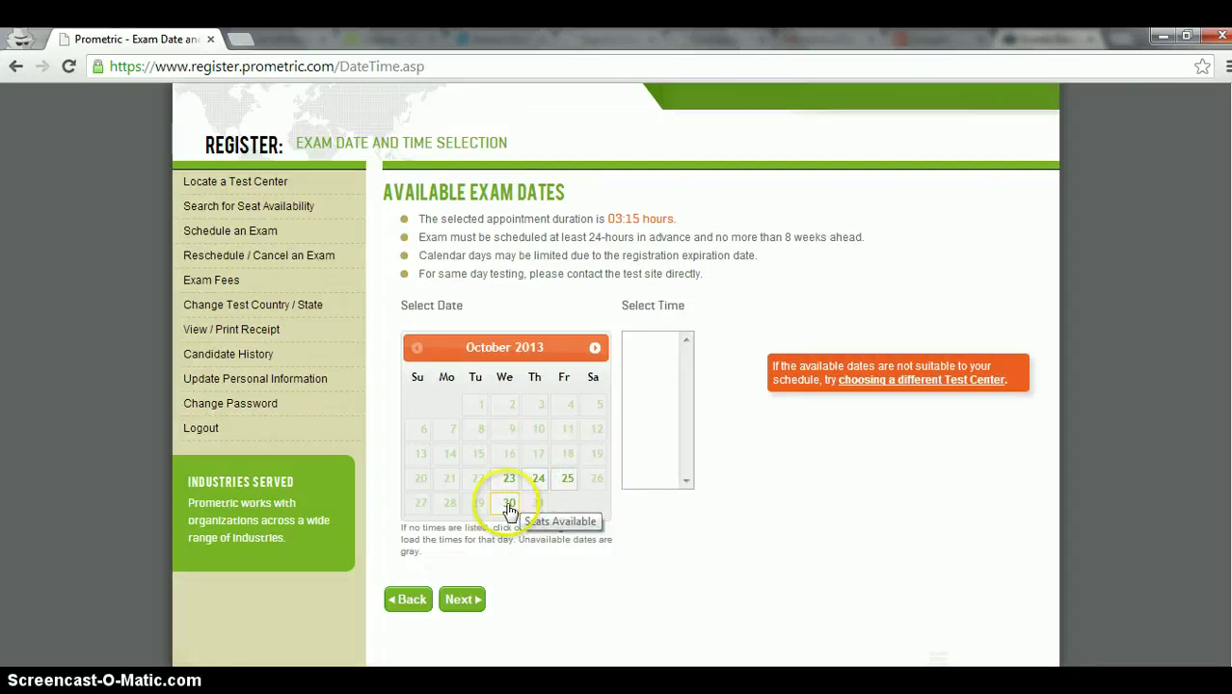
{"action": "left_click", "coordinate": [509, 506]}
{"action": "left_click_drag", "start_coordinate": [681, 376], "coordinate": [681, 467]}
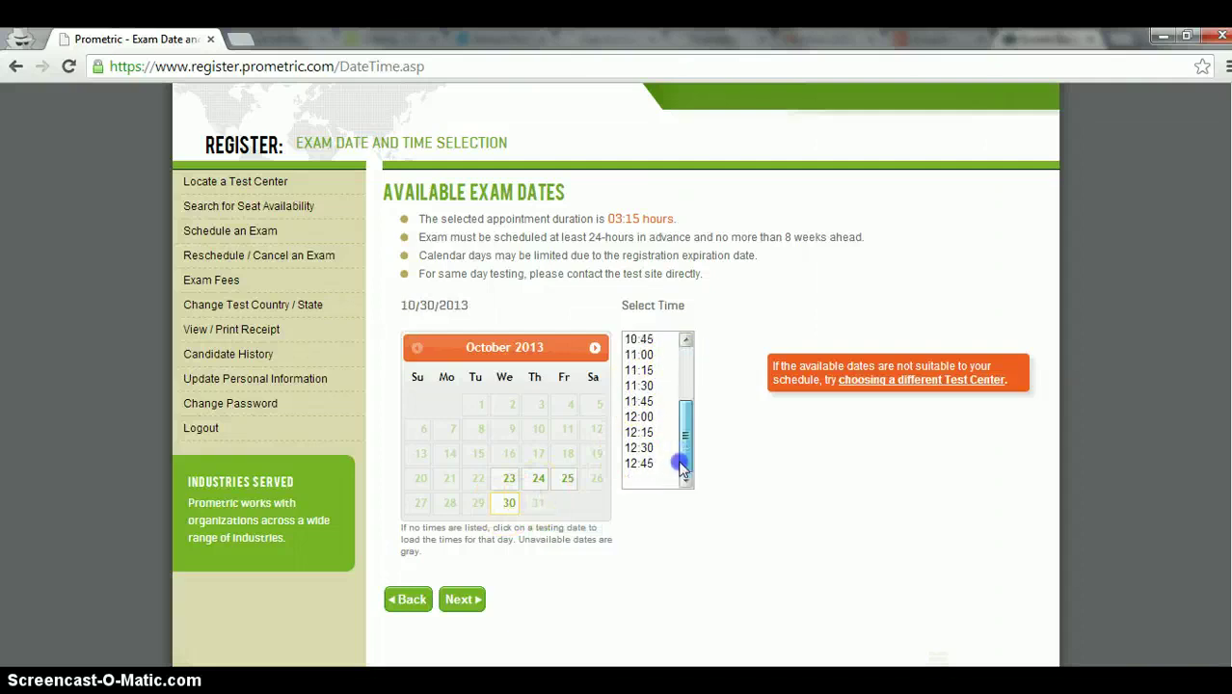
{"action": "left_click", "coordinate": [644, 401]}
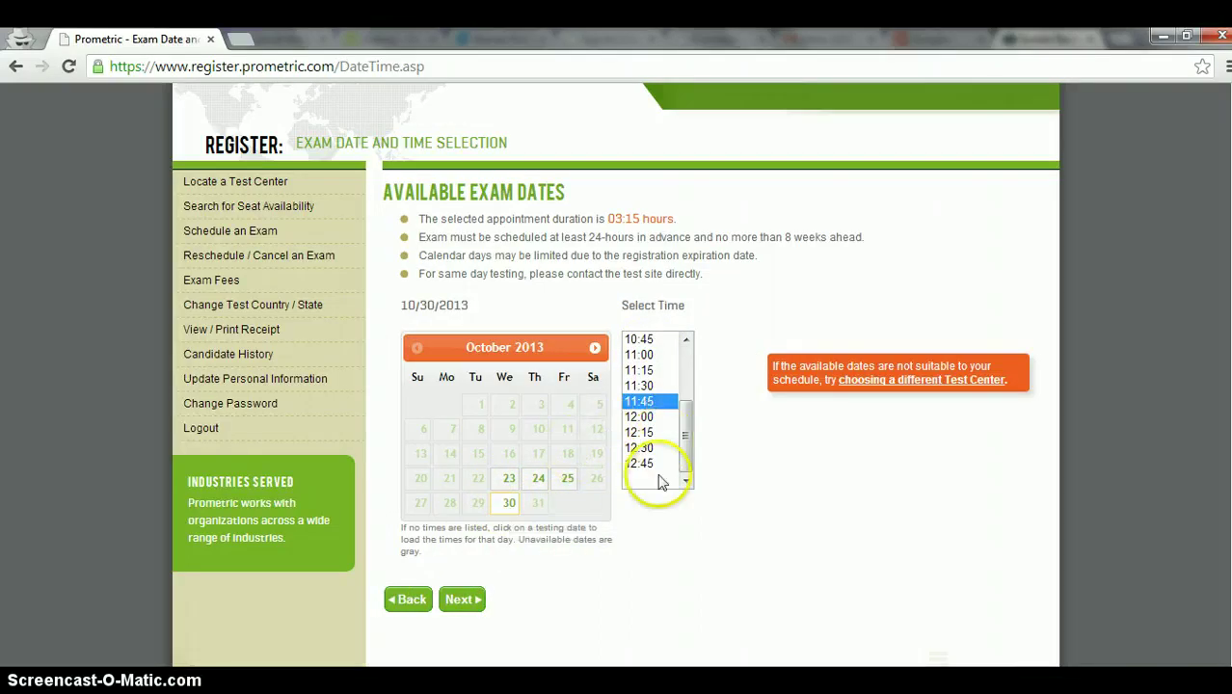
{"action": "left_click", "coordinate": [460, 601]}
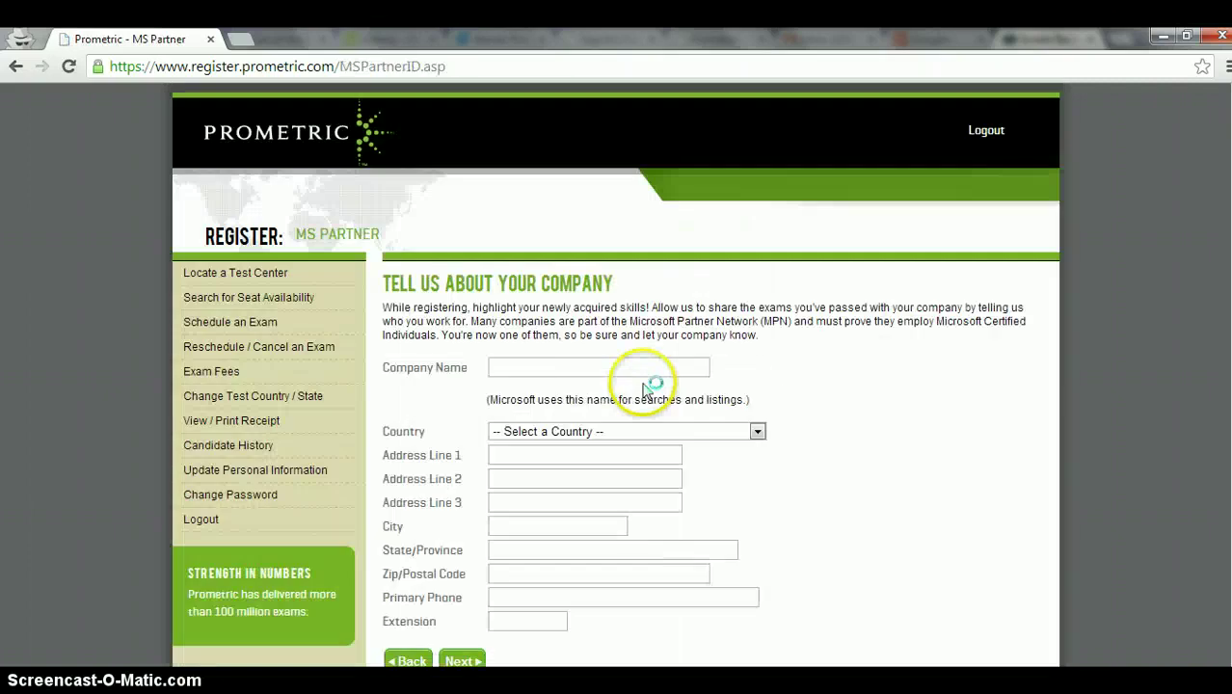
Step: Set the company country to Philippines and begin the first address line
{"action": "scroll", "coordinate": [644, 389], "scroll_direction": "down", "scroll_amount": 1}
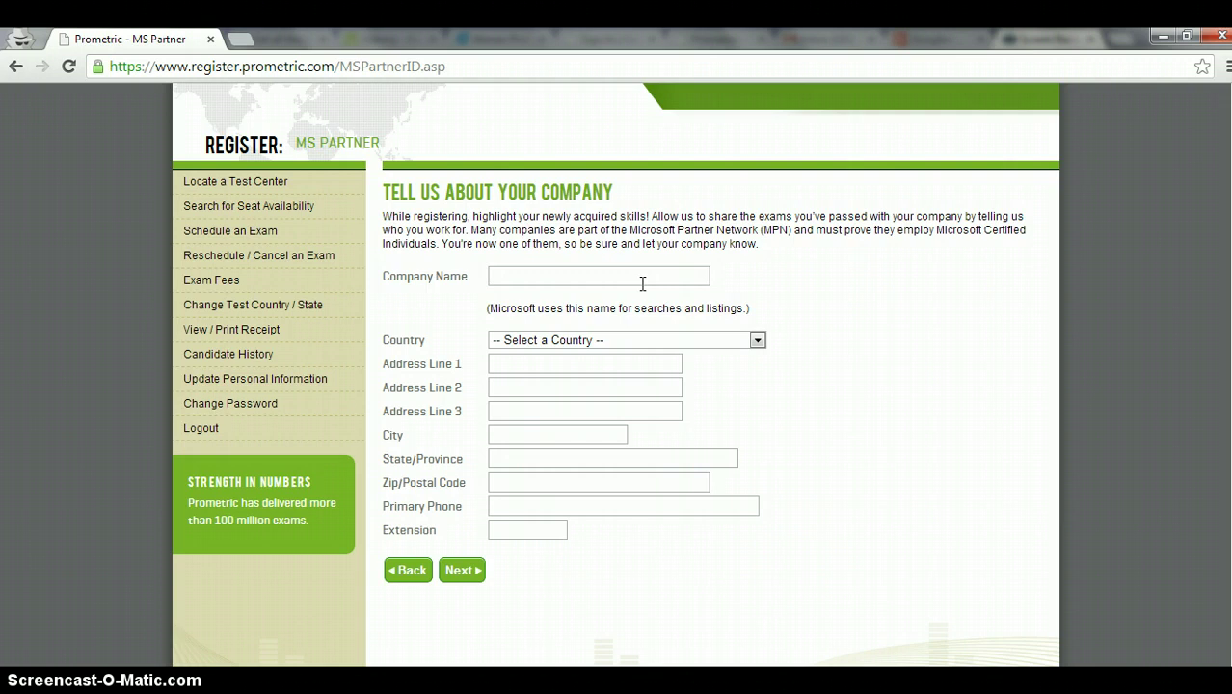
{"action": "left_click", "coordinate": [646, 342]}
{"action": "key", "text": "p"}
{"action": "key", "text": "p"}
{"action": "key", "text": "p"}
{"action": "key", "text": "p"}
{"action": "key", "text": "p"}
{"action": "key", "text": "p"}
{"action": "key", "text": "p"}
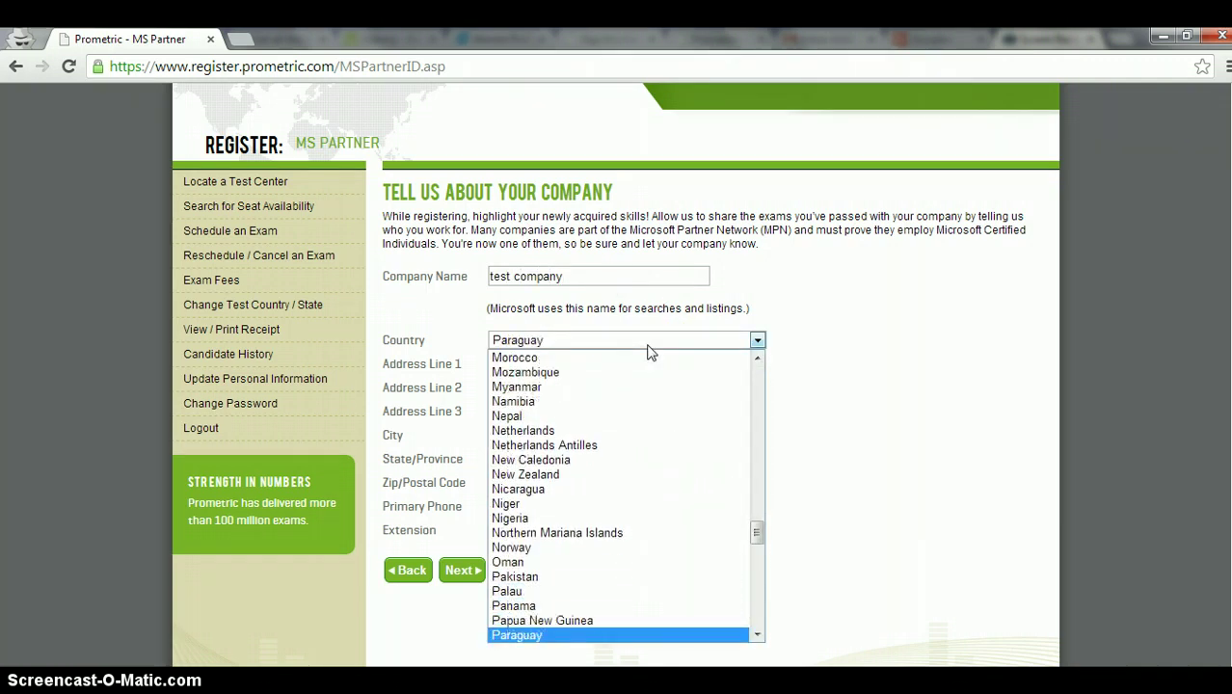
{"action": "left_click", "coordinate": [560, 632]}
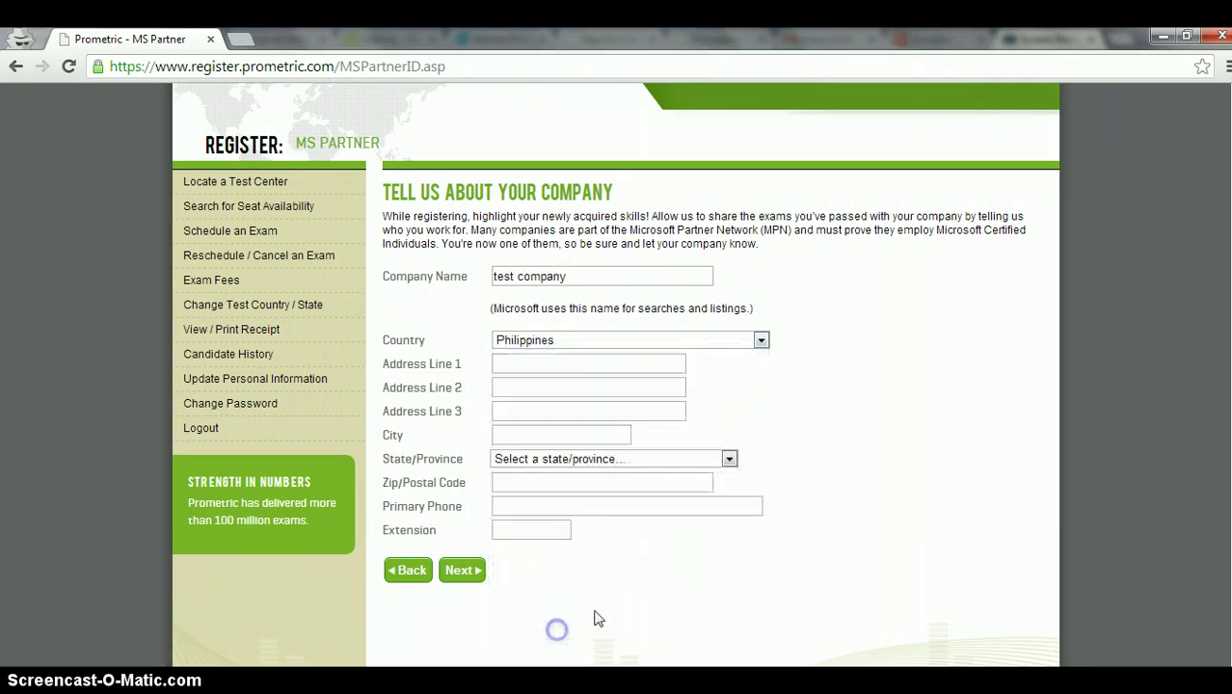
{"action": "left_click", "coordinate": [561, 368]}
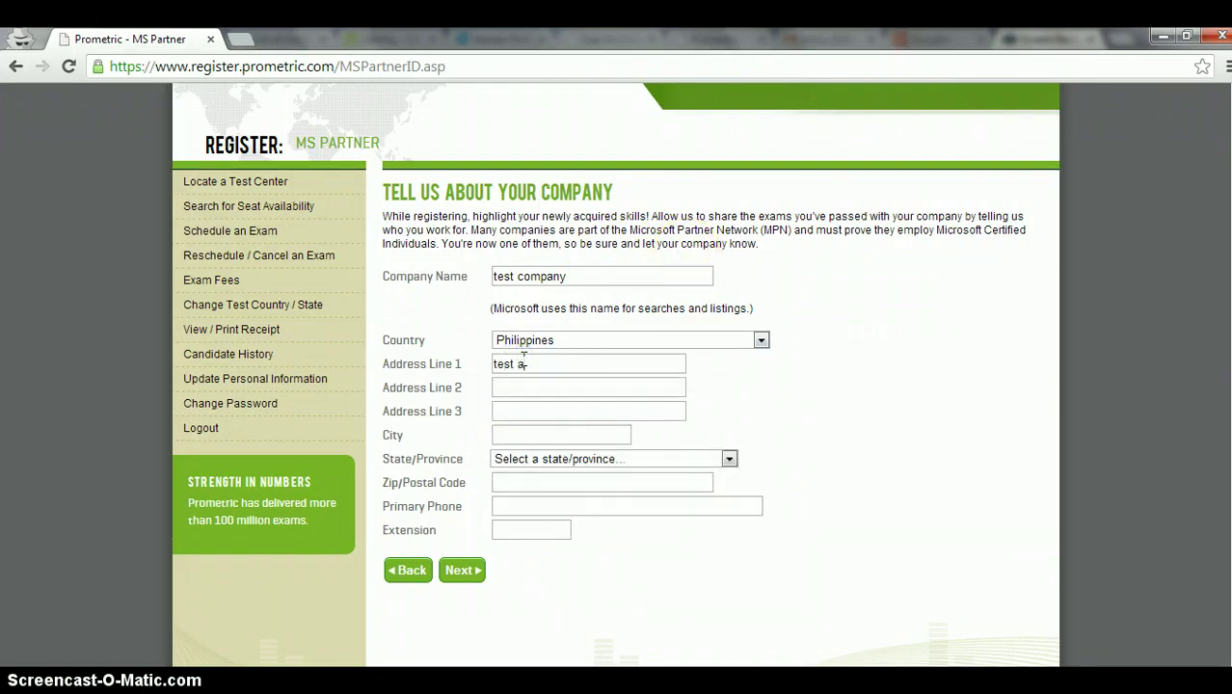
Step: Finish the address, enter city makati, and leave State/Province unselected
{"action": "type", "text": "ss"}
{"action": "left_click", "coordinate": [546, 439]}
{"action": "left_click", "coordinate": [545, 461]}
{"action": "scroll", "coordinate": [569, 434], "scroll_direction": "down", "scroll_amount": 6}
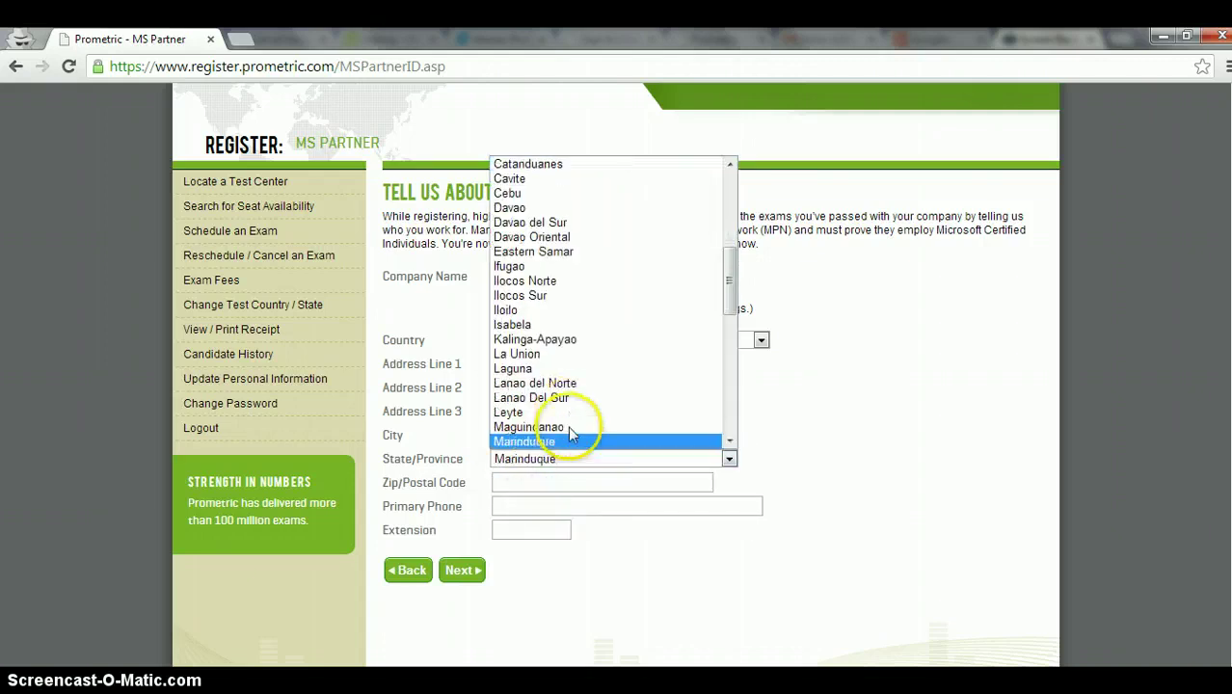
{"action": "scroll", "coordinate": [574, 429], "scroll_direction": "down", "scroll_amount": 2}
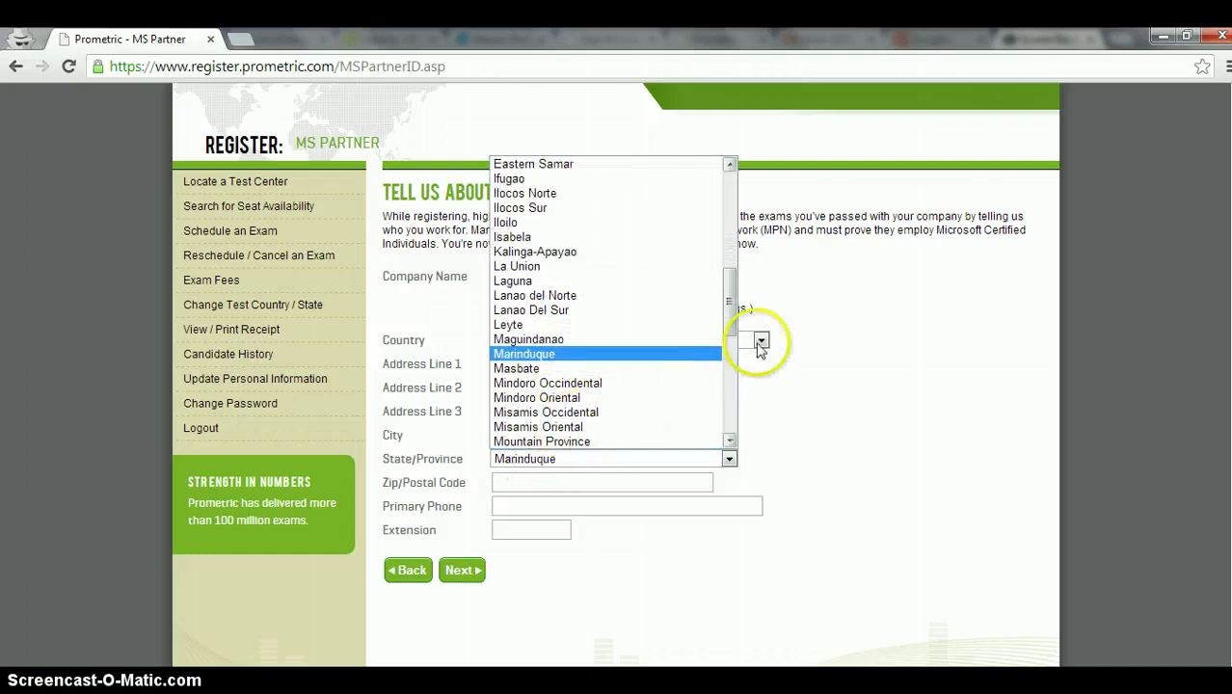
{"action": "left_click_drag", "start_coordinate": [724, 306], "coordinate": [737, 178]}
{"action": "left_click", "coordinate": [617, 164]}
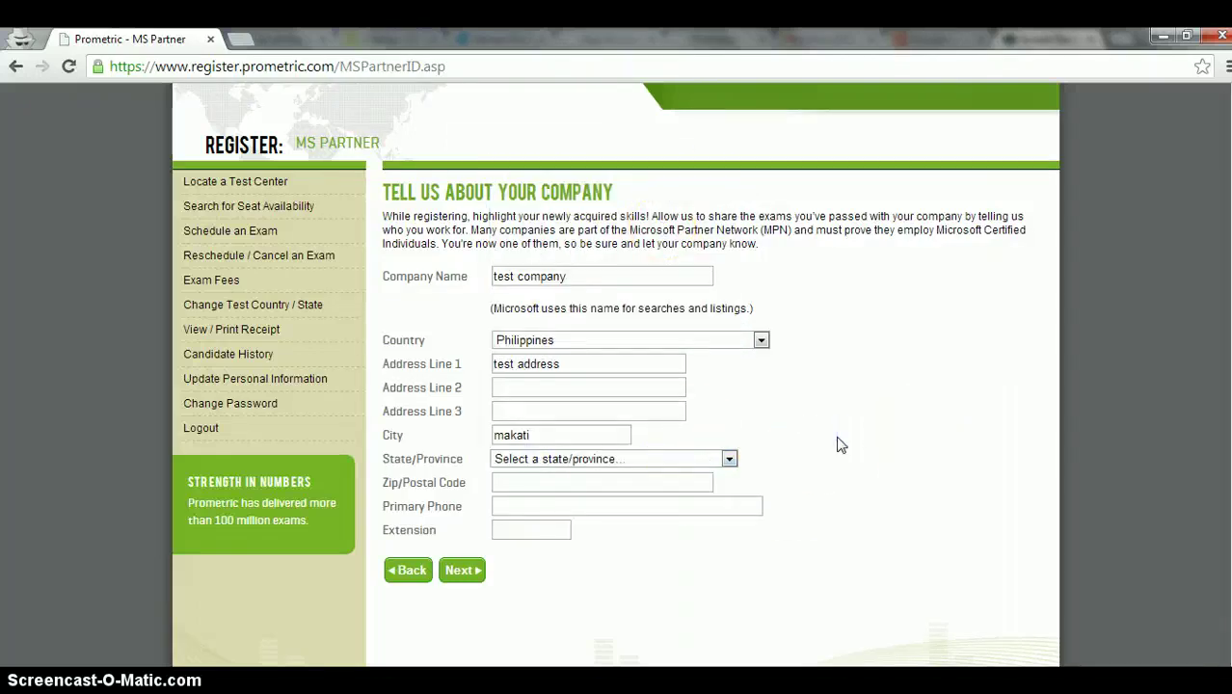
Step: Enter Zip/Postal Code 111111 and submit the MS Partner company form
{"action": "scroll", "coordinate": [834, 434], "scroll_direction": "down", "scroll_amount": 1}
{"action": "left_click", "coordinate": [577, 433]}
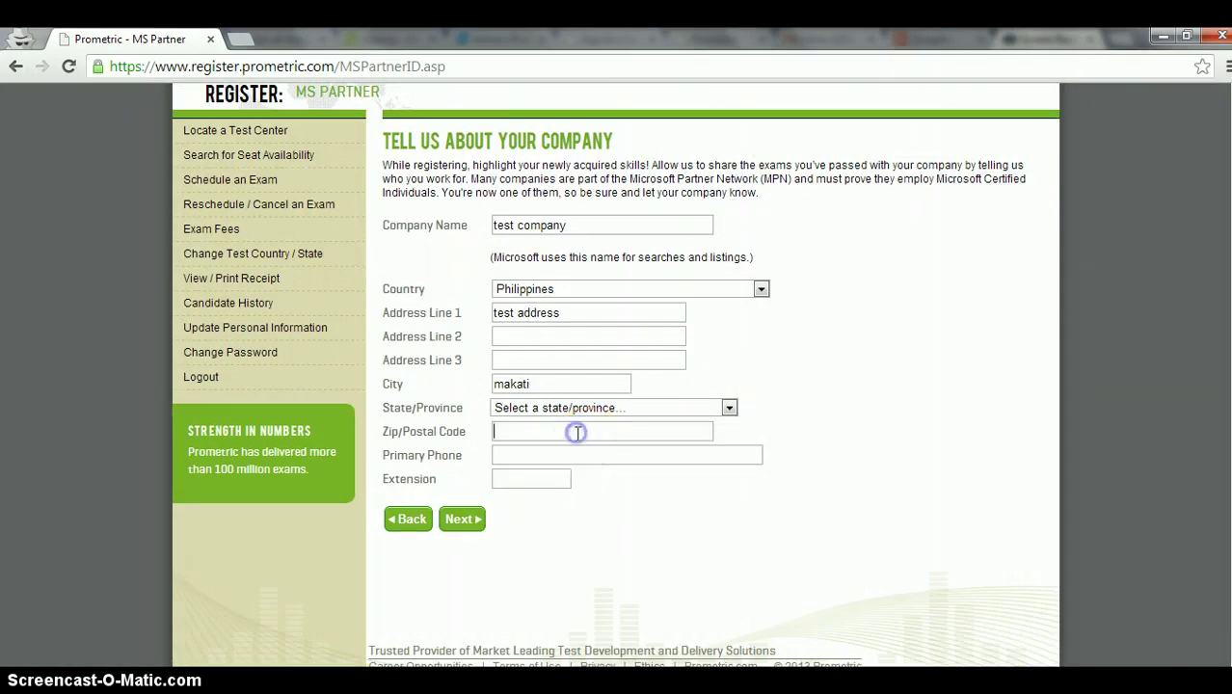
{"action": "type", "text": "111111"}
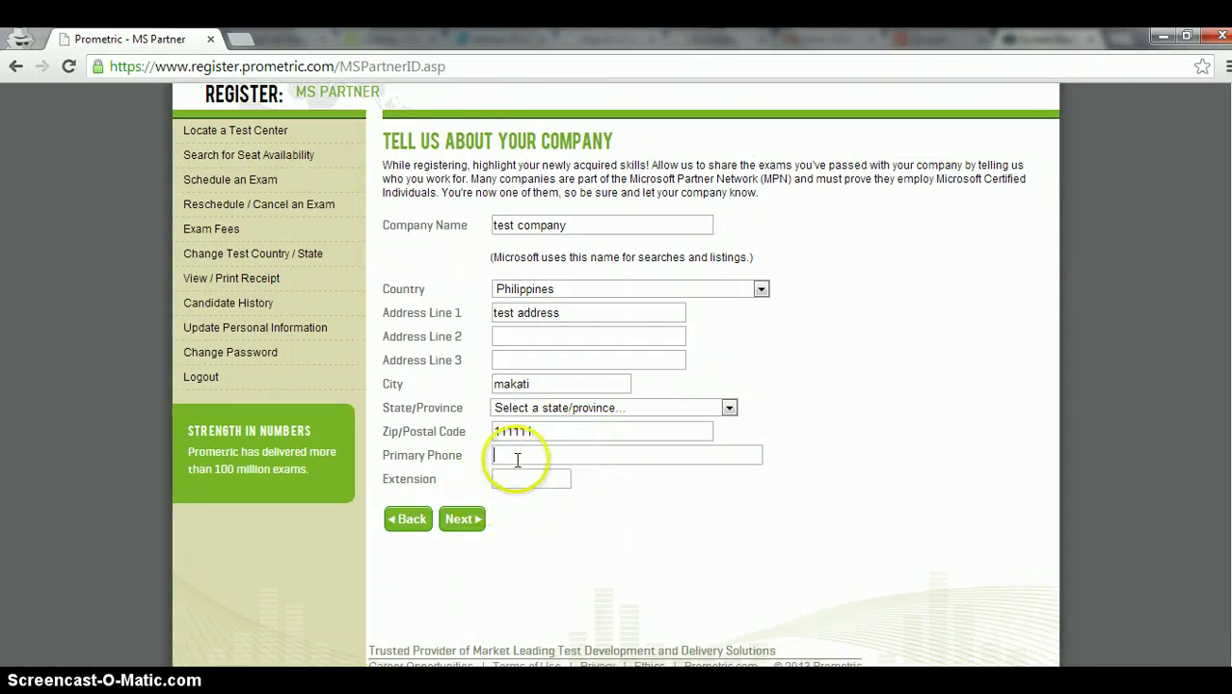
{"action": "left_click", "coordinate": [465, 521]}
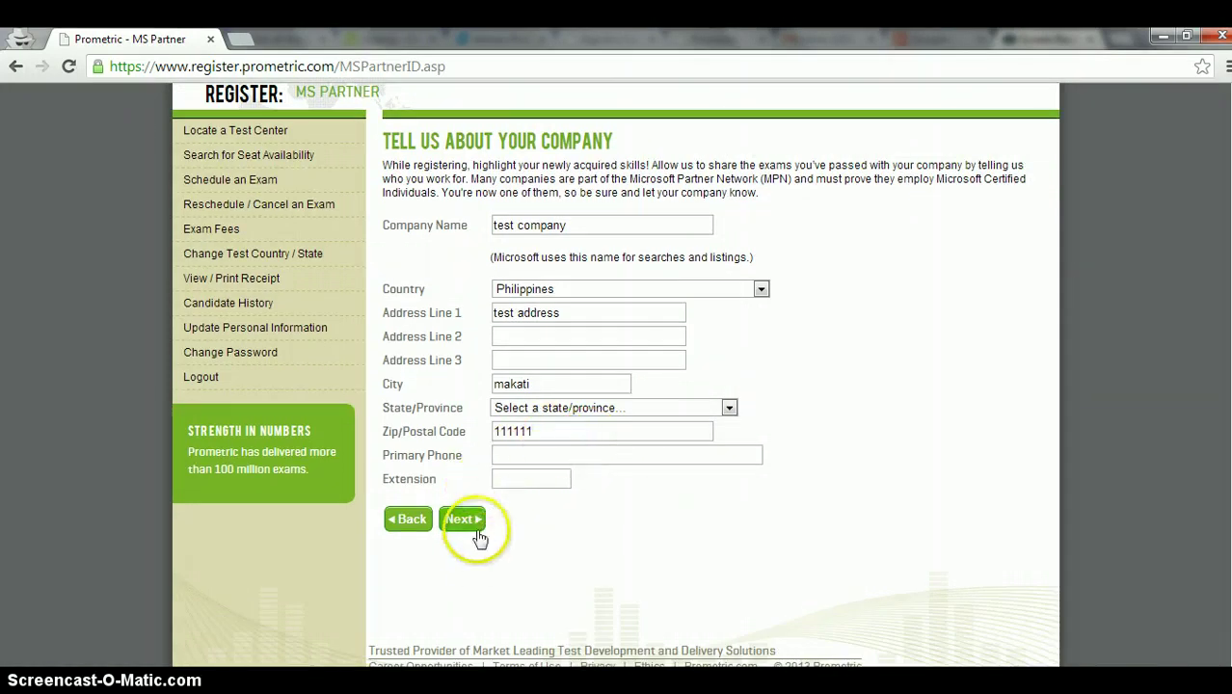
{"action": "left_click", "coordinate": [731, 313]}
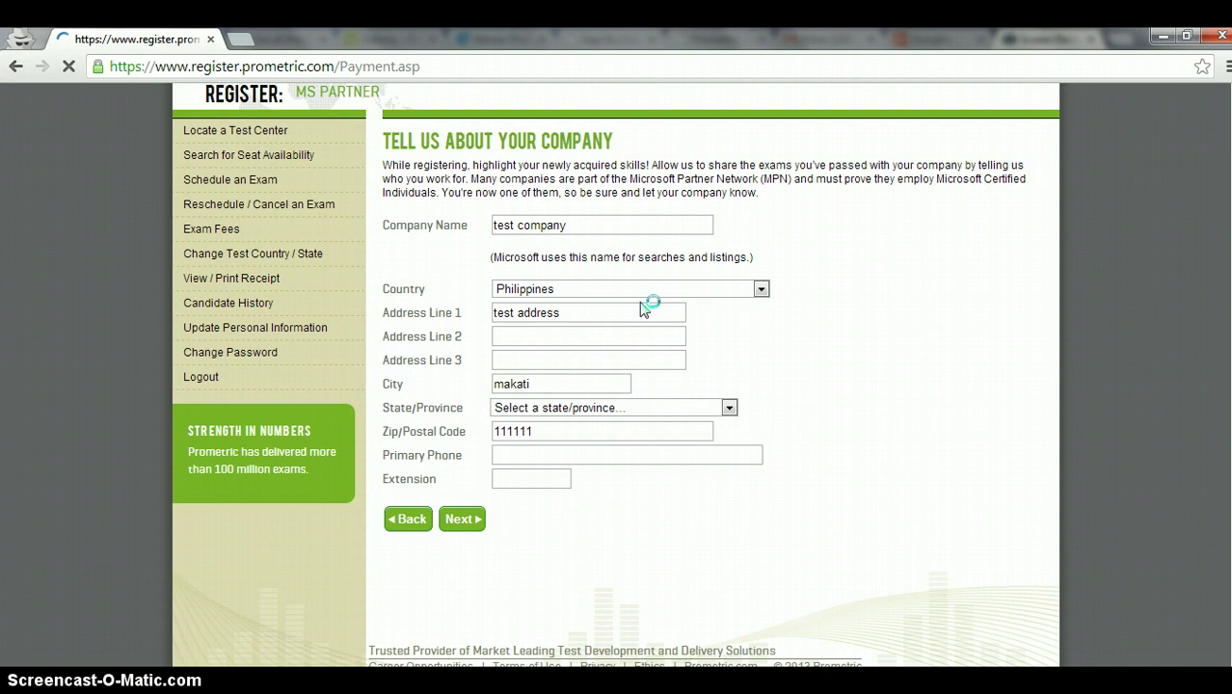
Step: Scroll the Payment page past the 80.00 USD balance and payment options to Commit Registration
{"action": "left_click", "coordinate": [726, 309]}
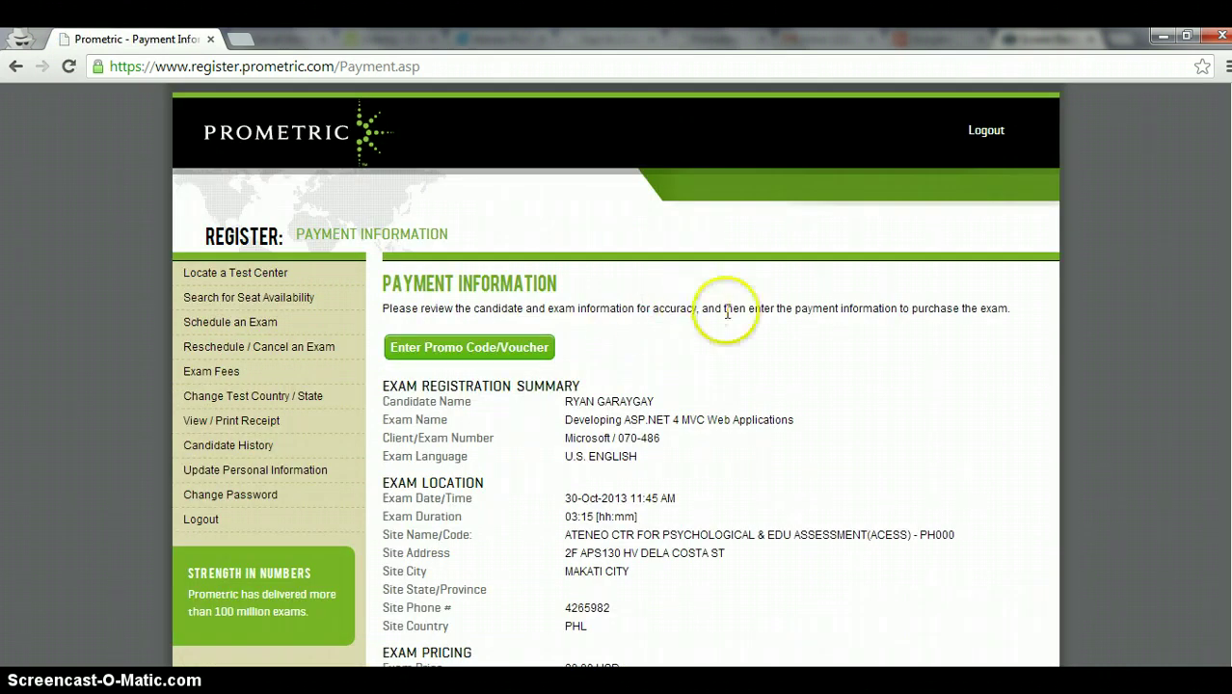
{"action": "scroll", "coordinate": [730, 320], "scroll_direction": "down", "scroll_amount": 1}
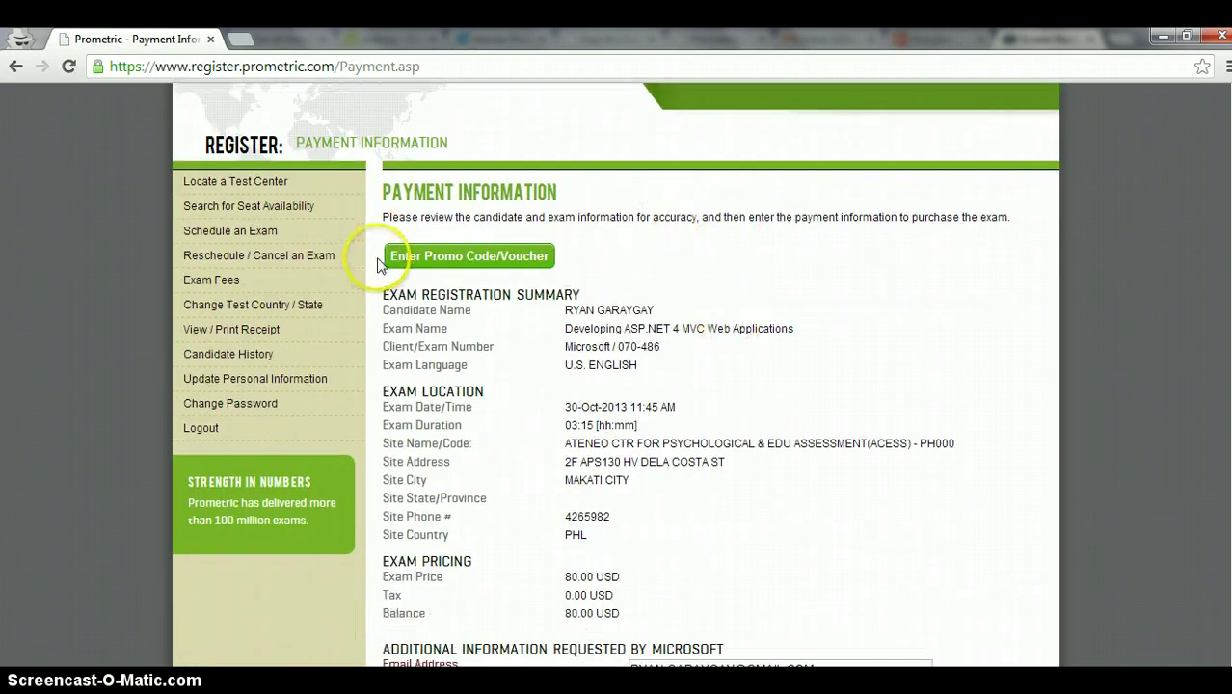
{"action": "scroll", "coordinate": [622, 239], "scroll_direction": "down", "scroll_amount": 4}
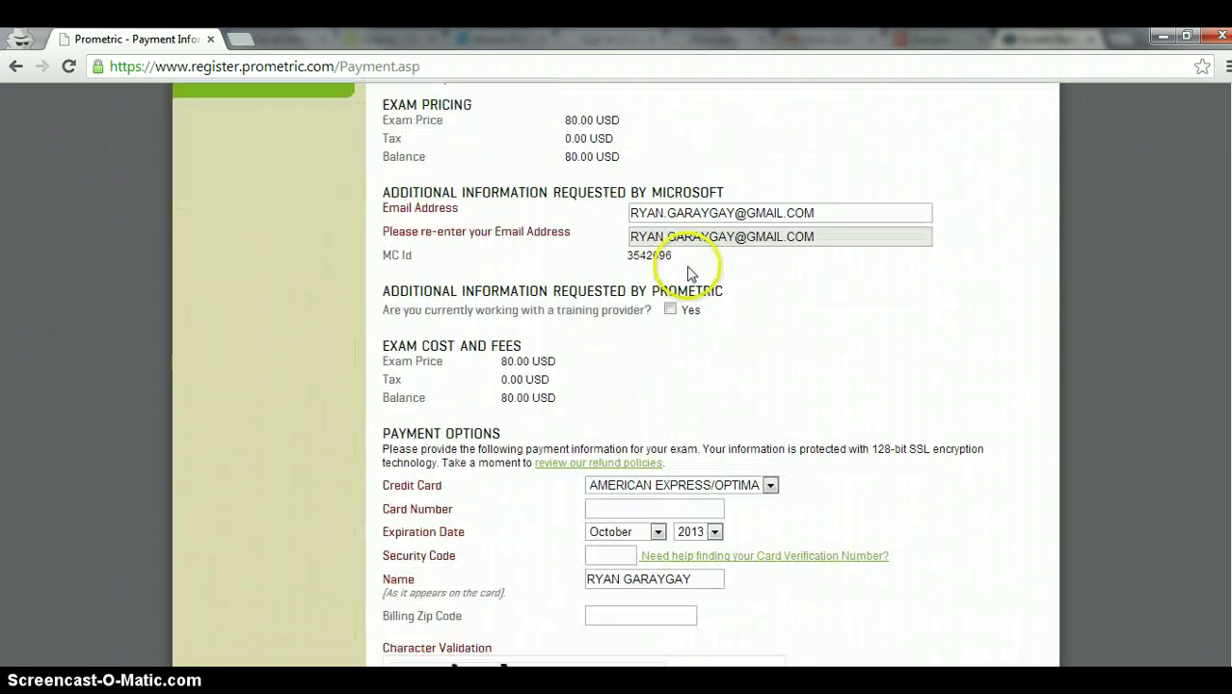
{"action": "scroll", "coordinate": [633, 193], "scroll_direction": "down", "scroll_amount": 2}
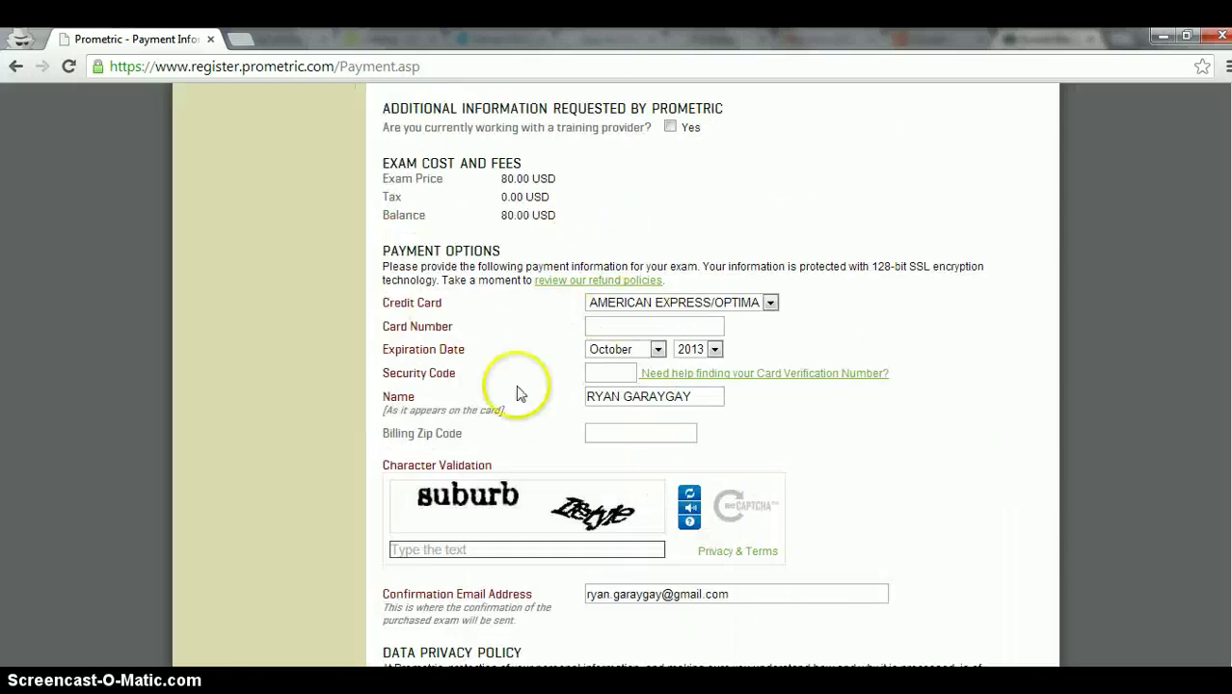
{"action": "scroll", "coordinate": [695, 328], "scroll_direction": "down", "scroll_amount": 1}
{"action": "scroll", "coordinate": [597, 307], "scroll_direction": "down", "scroll_amount": 2}
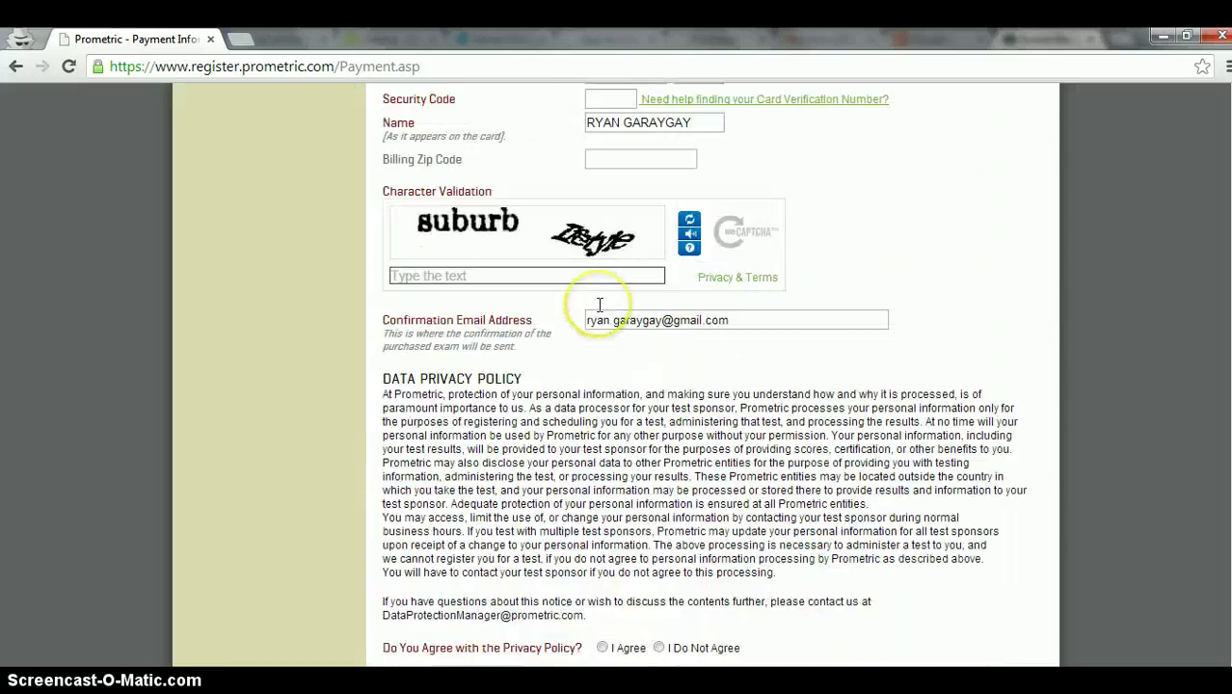
{"action": "scroll", "coordinate": [596, 310], "scroll_direction": "up", "scroll_amount": 2}
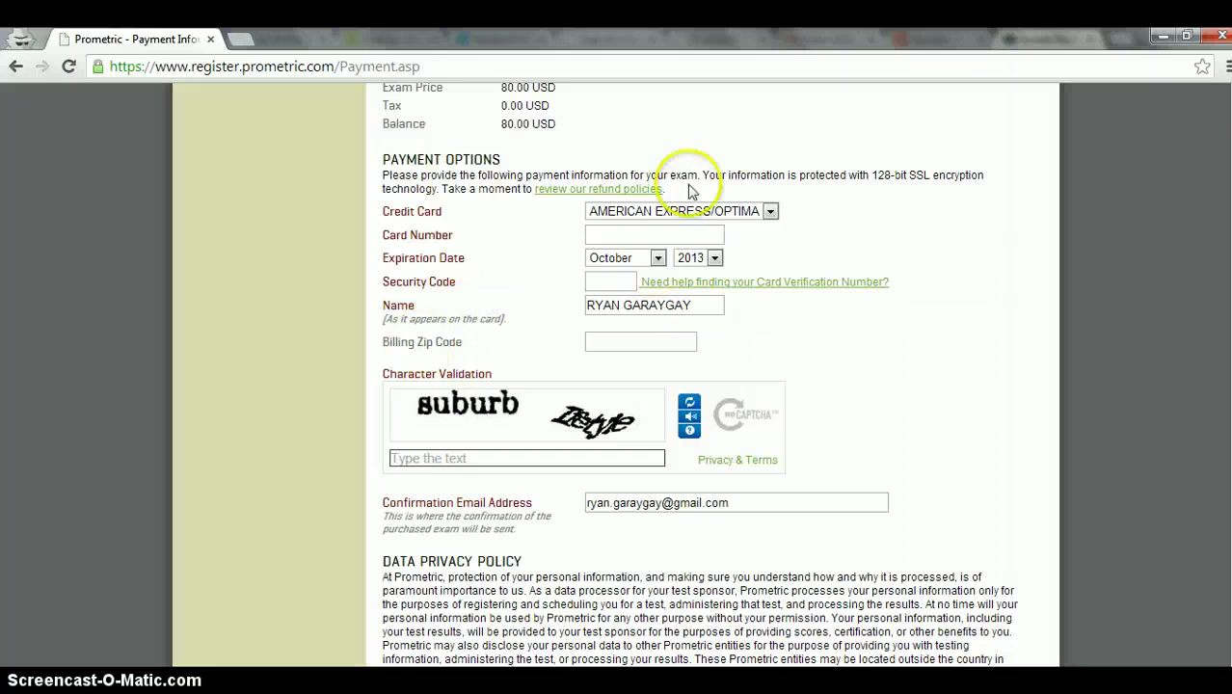
{"action": "scroll", "coordinate": [578, 270], "scroll_direction": "down", "scroll_amount": 3}
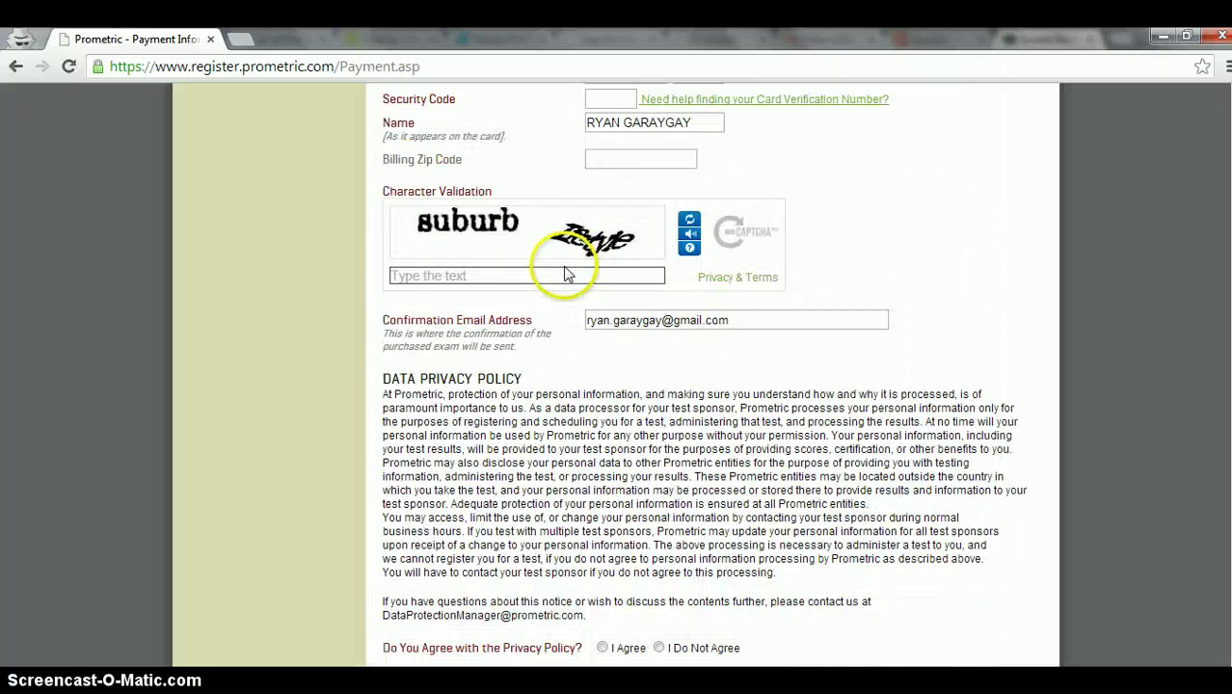
{"action": "scroll", "coordinate": [565, 276], "scroll_direction": "down", "scroll_amount": 1}
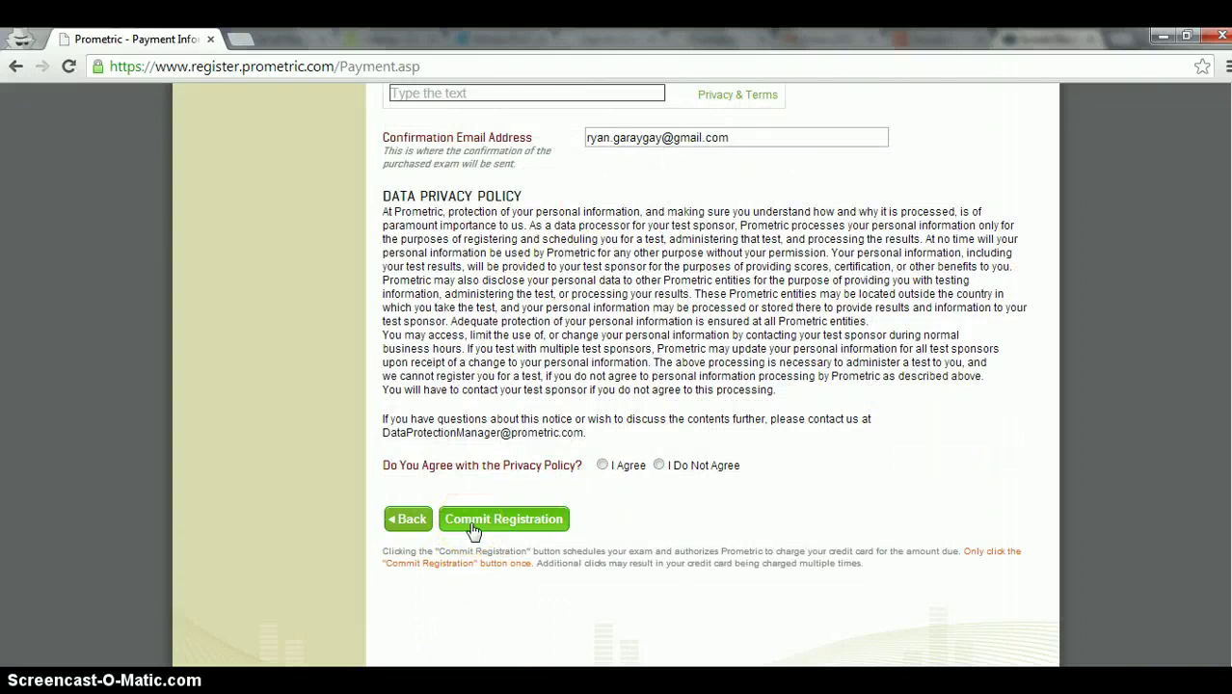
{"action": "scroll", "coordinate": [626, 422], "scroll_direction": "up", "scroll_amount": 10}
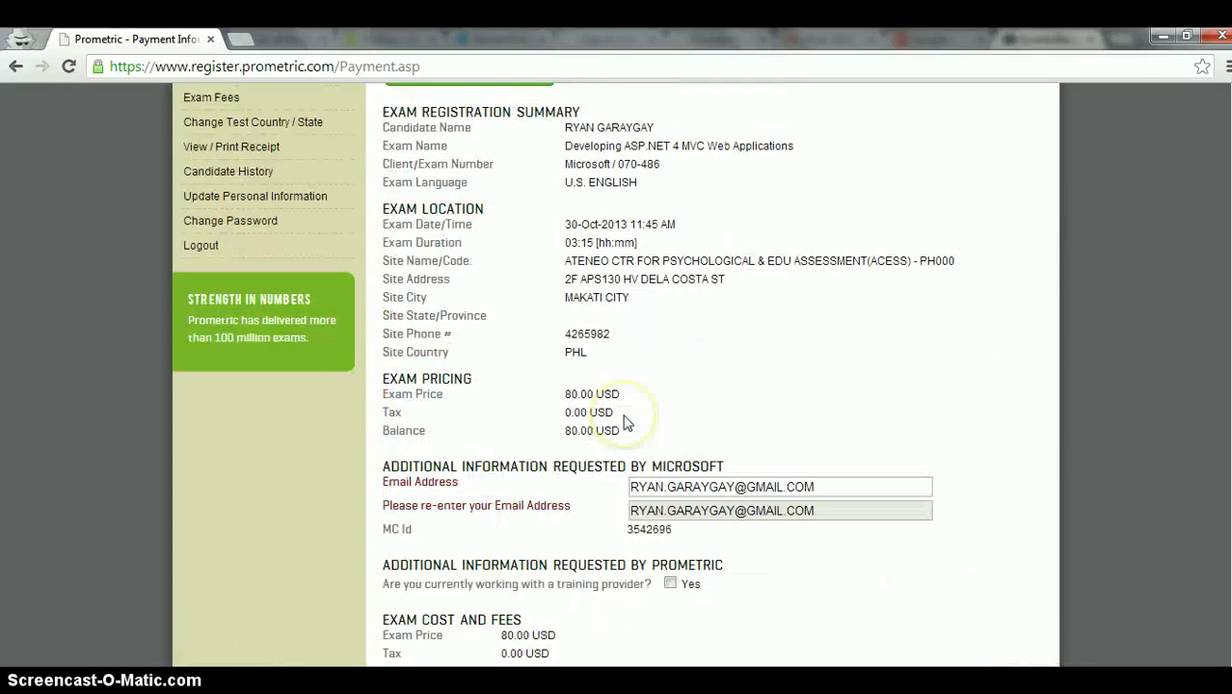
{"action": "scroll", "coordinate": [624, 423], "scroll_direction": "up", "scroll_amount": 3}
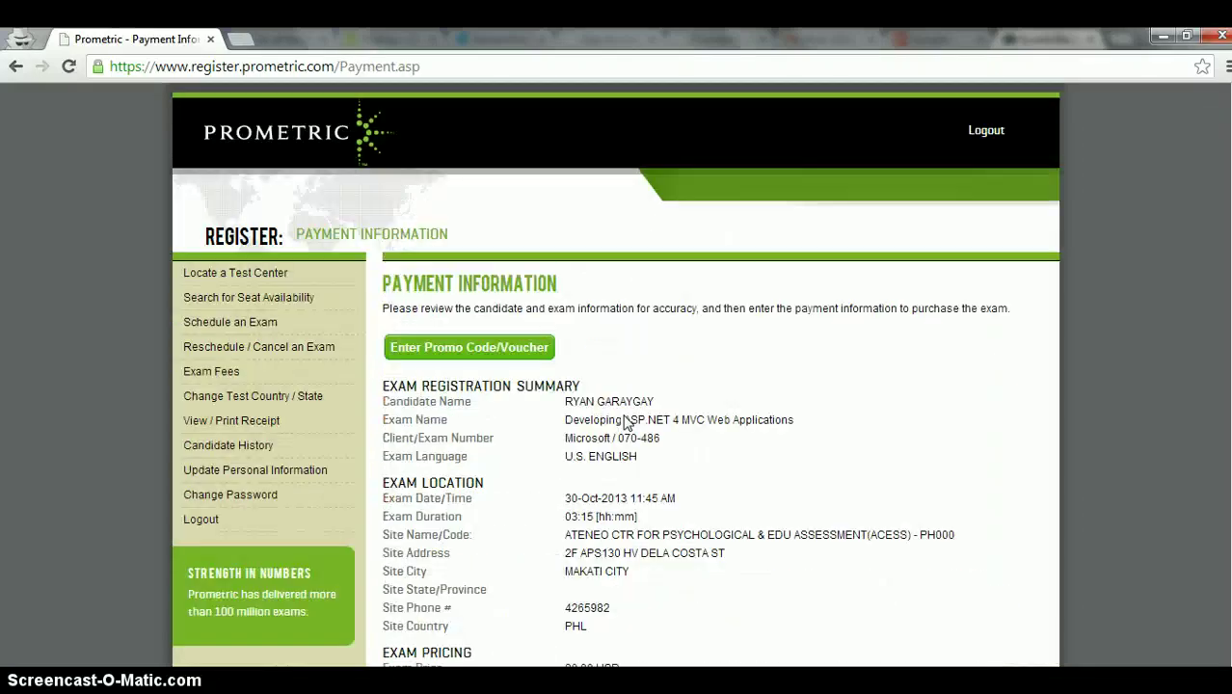
{"action": "scroll", "coordinate": [625, 416], "scroll_direction": "down", "scroll_amount": 2}
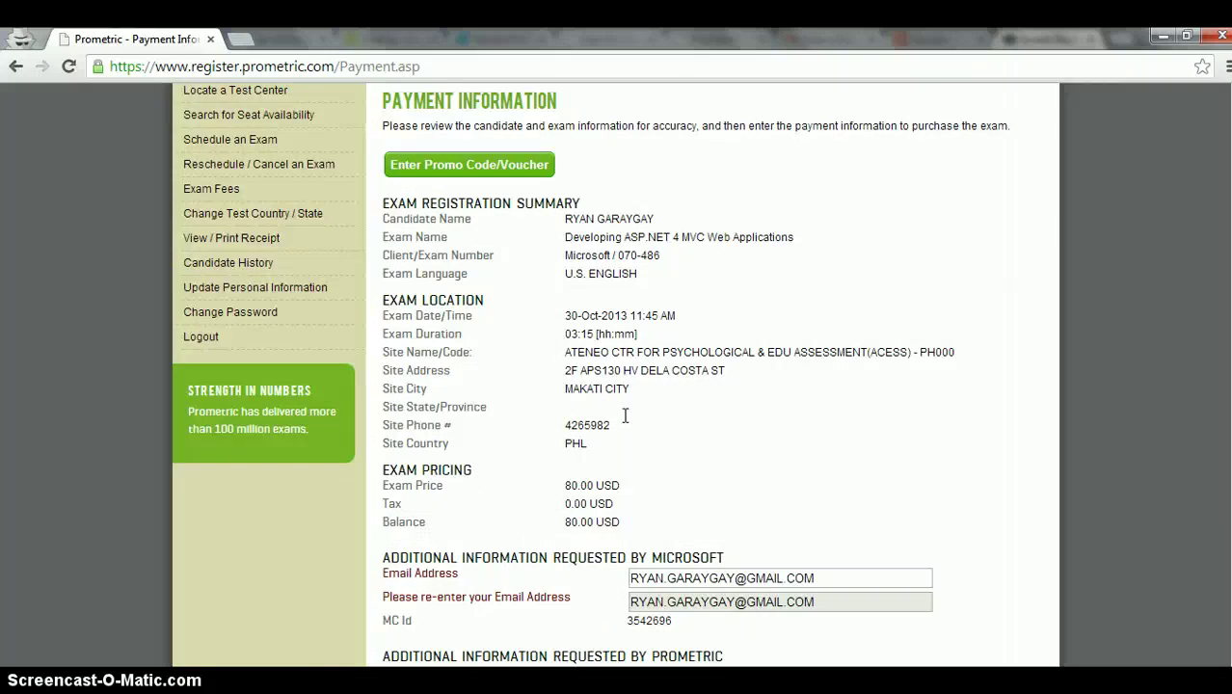
{"action": "scroll", "coordinate": [624, 415], "scroll_direction": "down", "scroll_amount": 1}
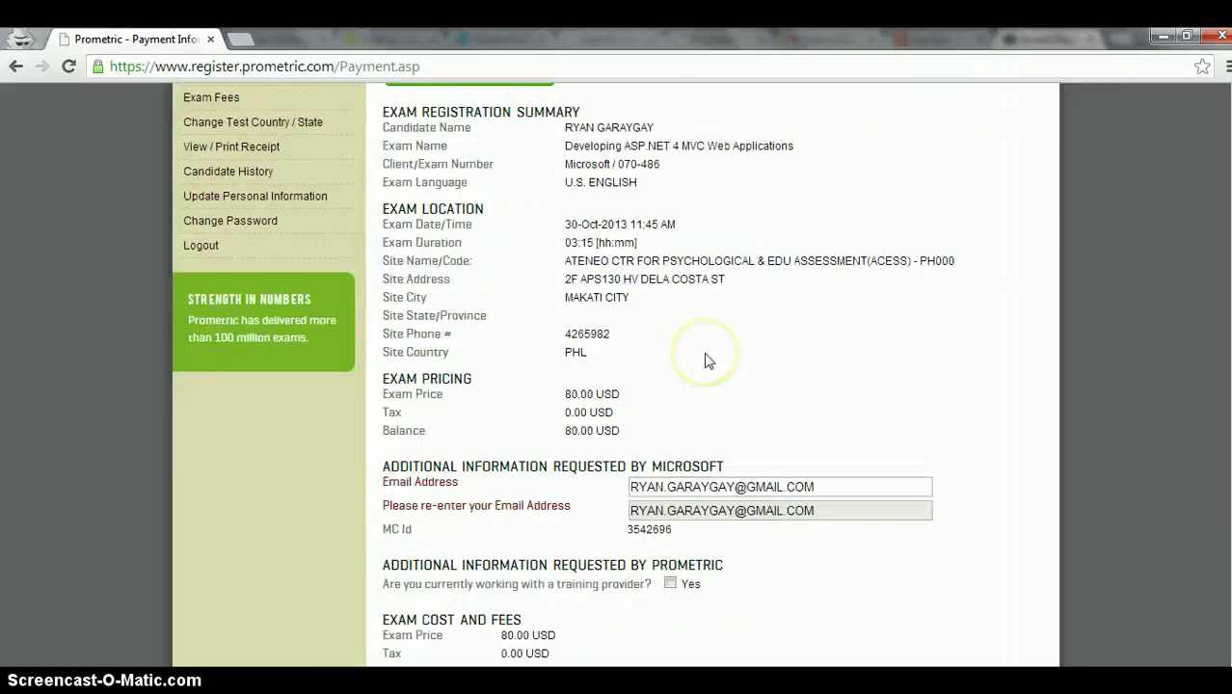